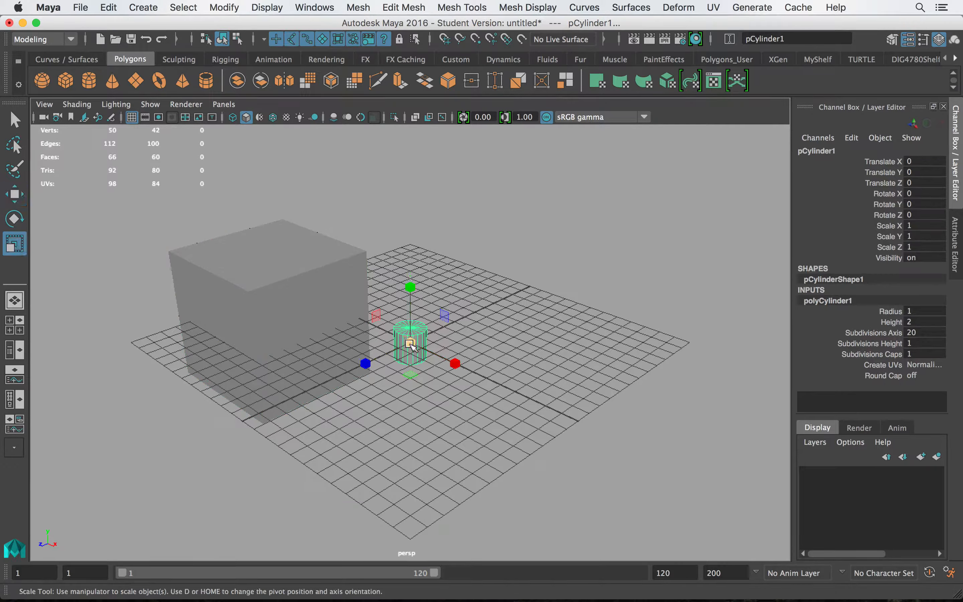
- Scale the cylinder into a flat disc of about 6.46 × 1.29 × 6.46 and move it to about X 8.04
drag(410, 285, 410, 332)
key(w)
drag(454, 364, 564, 417)
alt+drag(376, 320, 432, 315)
- Turn on wireframe on shaded in the perspective view so the edges of both objects are drawn
click(273, 117)
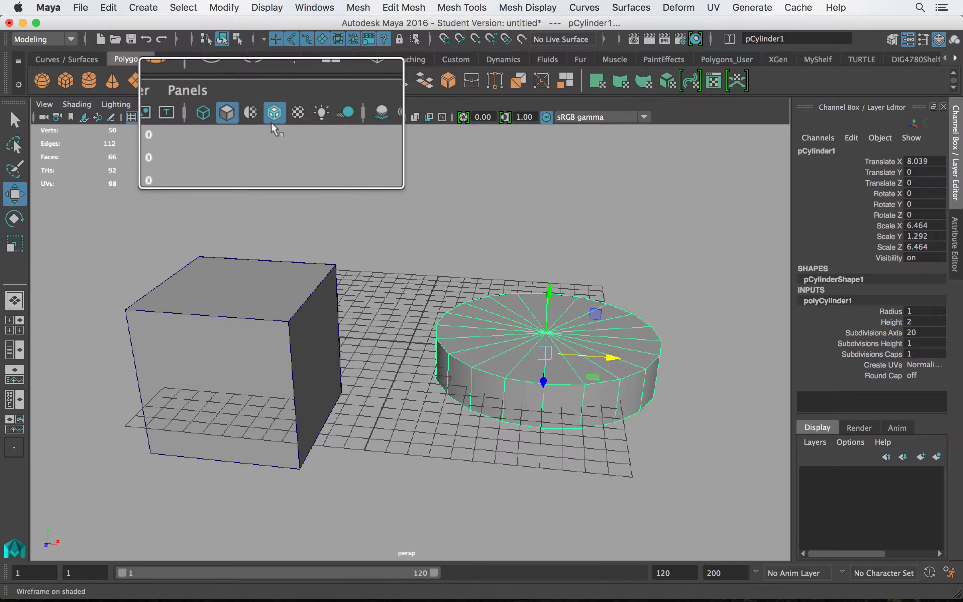
scroll(449, 256, down, 3)
scroll(448, 255, up, 2)
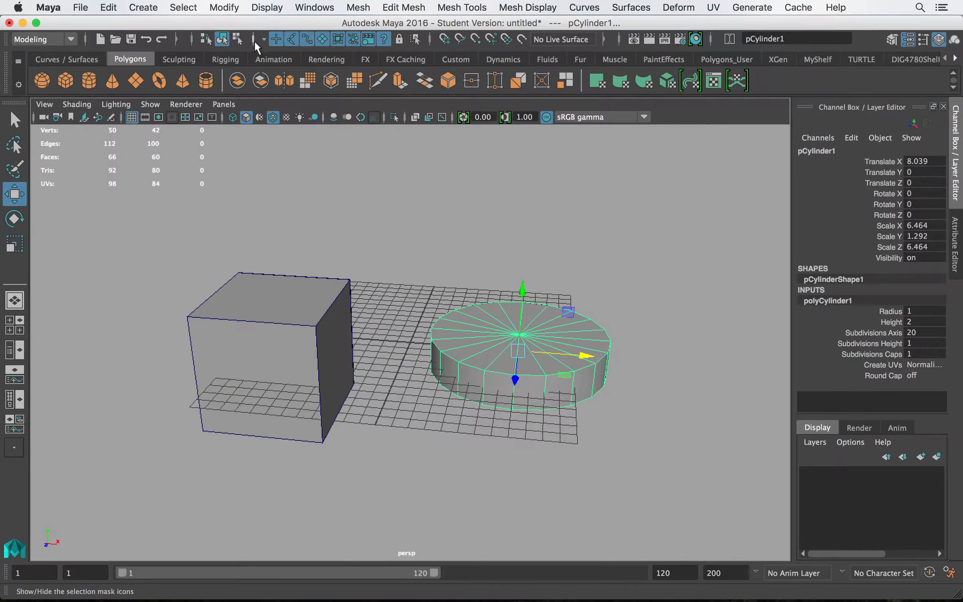
- Turn off the Poly Count statistics in the viewport's heads-up display
click(318, 7)
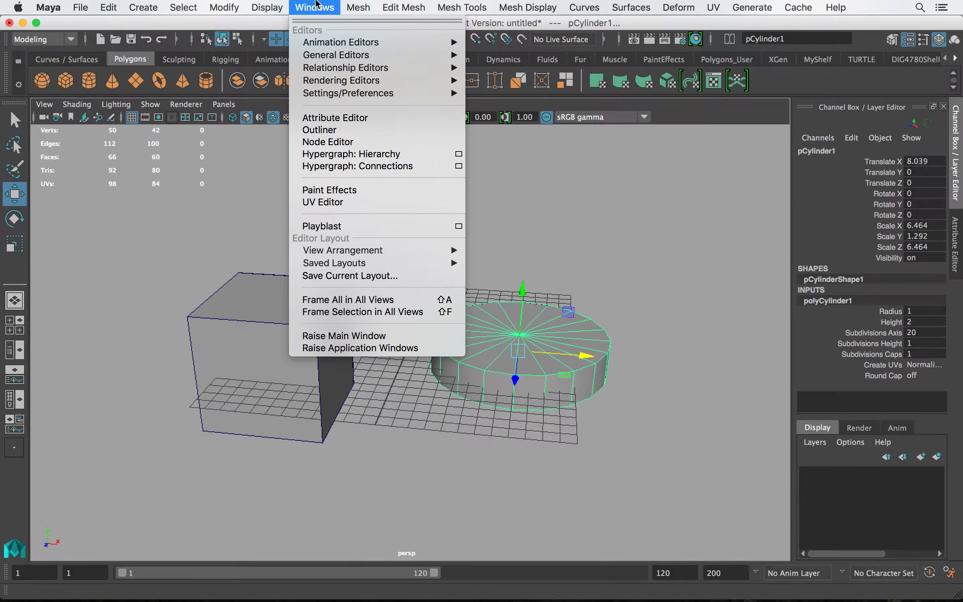
mouse_move(272, 4)
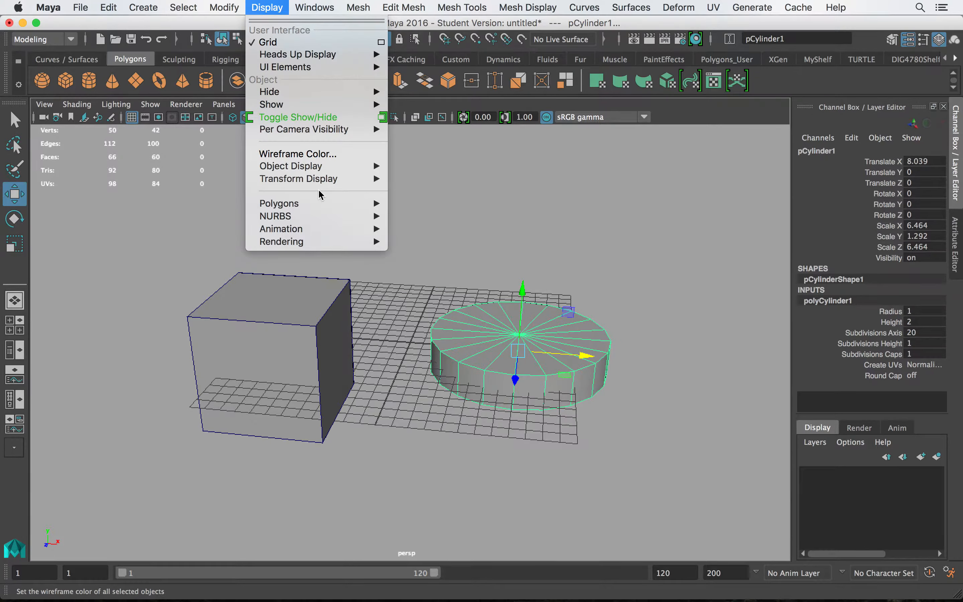
mouse_move(314, 180)
mouse_move(315, 213)
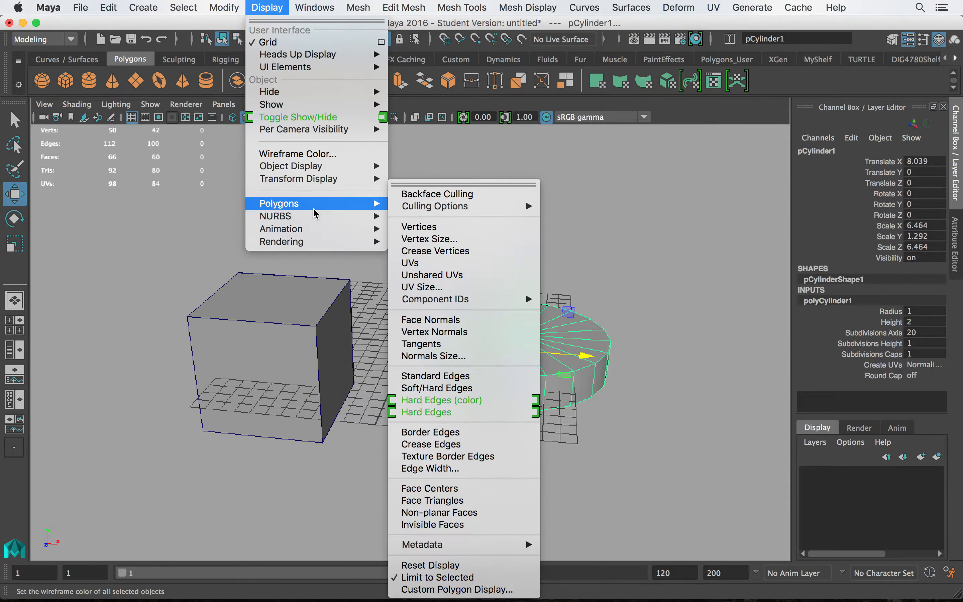
mouse_move(338, 55)
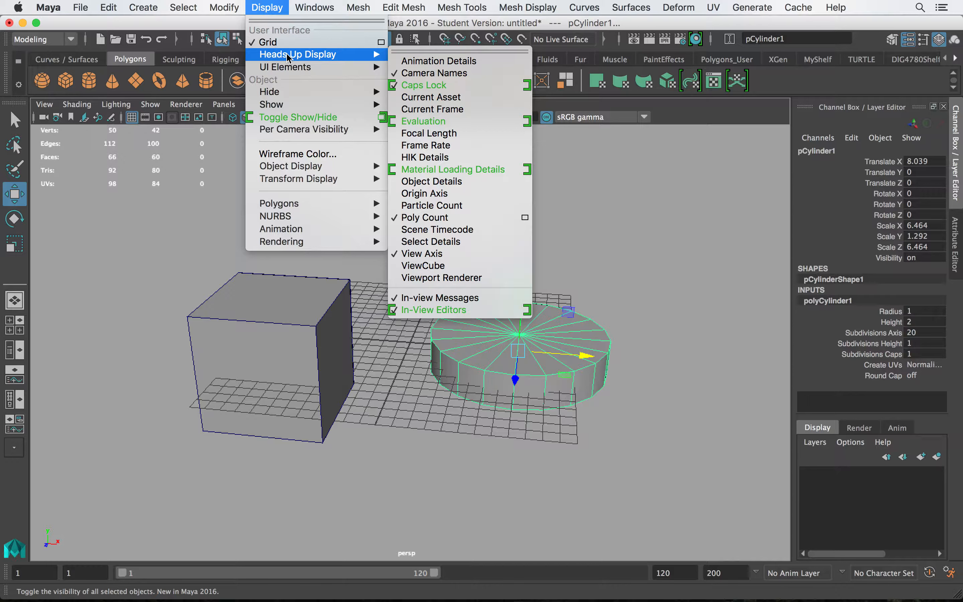
click(415, 219)
alt+drag(446, 281, 455, 275)
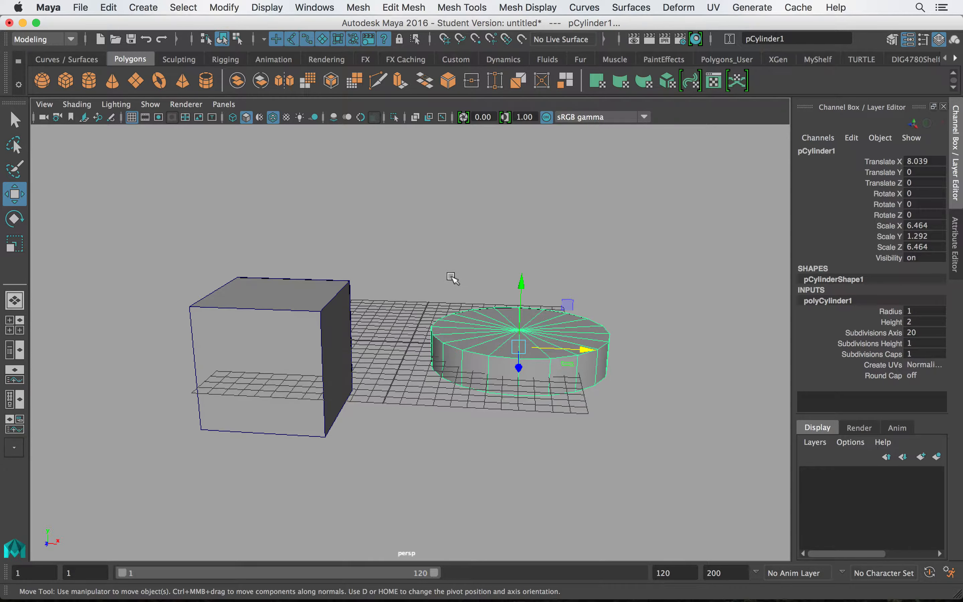
- Capture a screenshot of the viewport area containing the cube and the cylinder
mouse_move(493, 24)
mouse_down()
mouse_move(523, 457)
mouse_move(523, 11)
mouse_move(489, 14)
mouse_up()
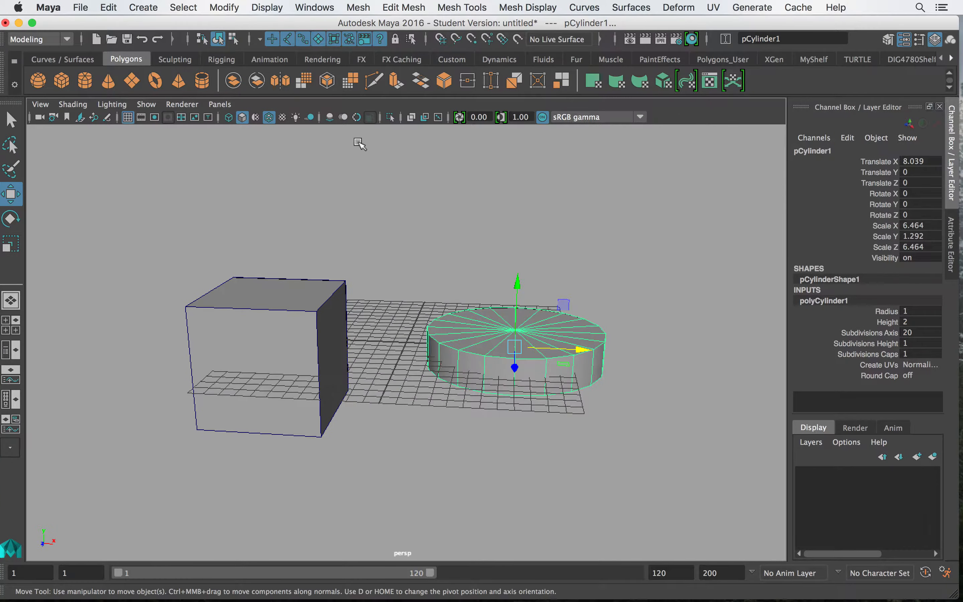
key(super+shift+4)
drag(36, 127, 758, 534)
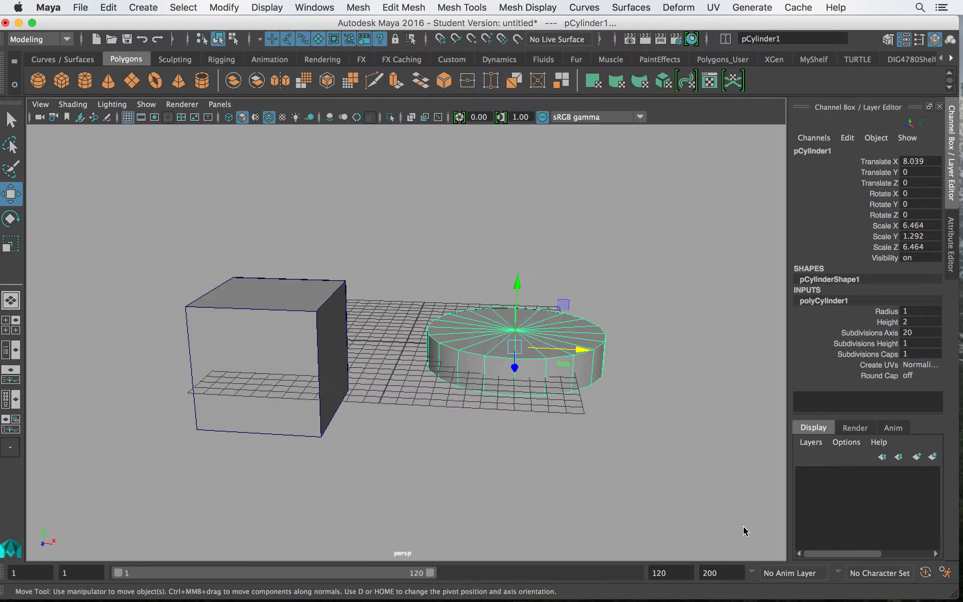
- Minimize Maya, preview the new screenshot file on the desktop, and restore the Maya window
click(18, 23)
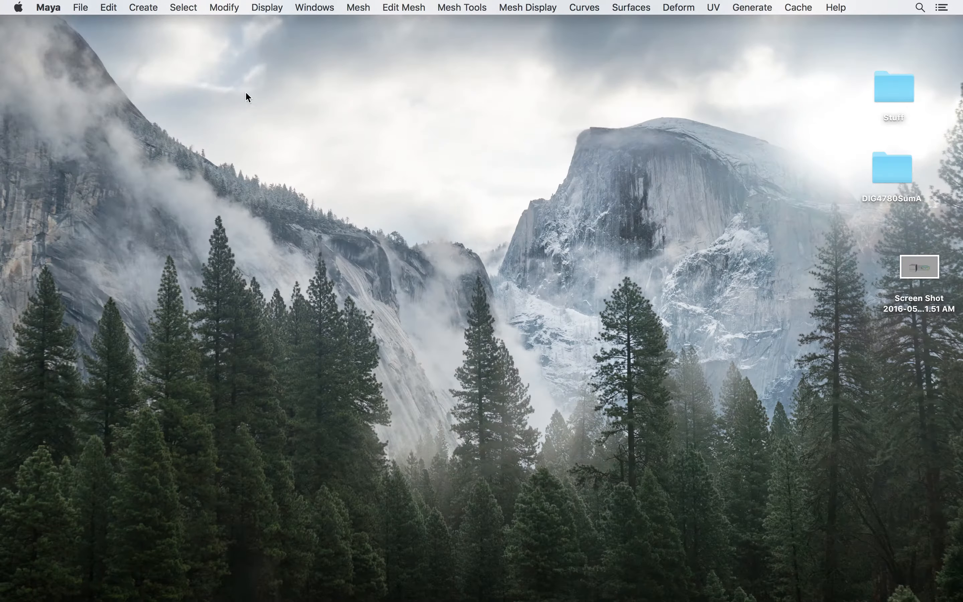
click(927, 299)
key(space)
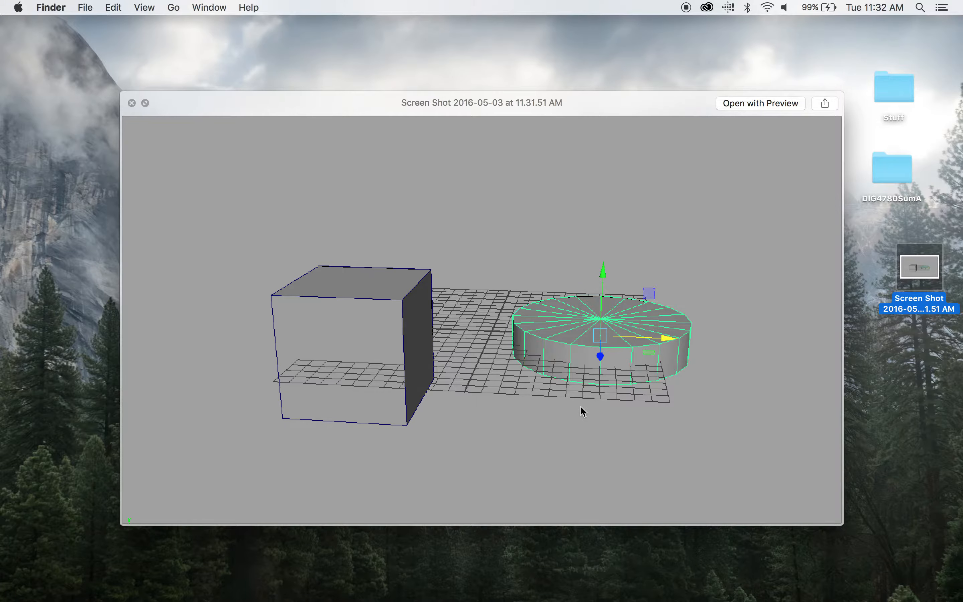
key(space)
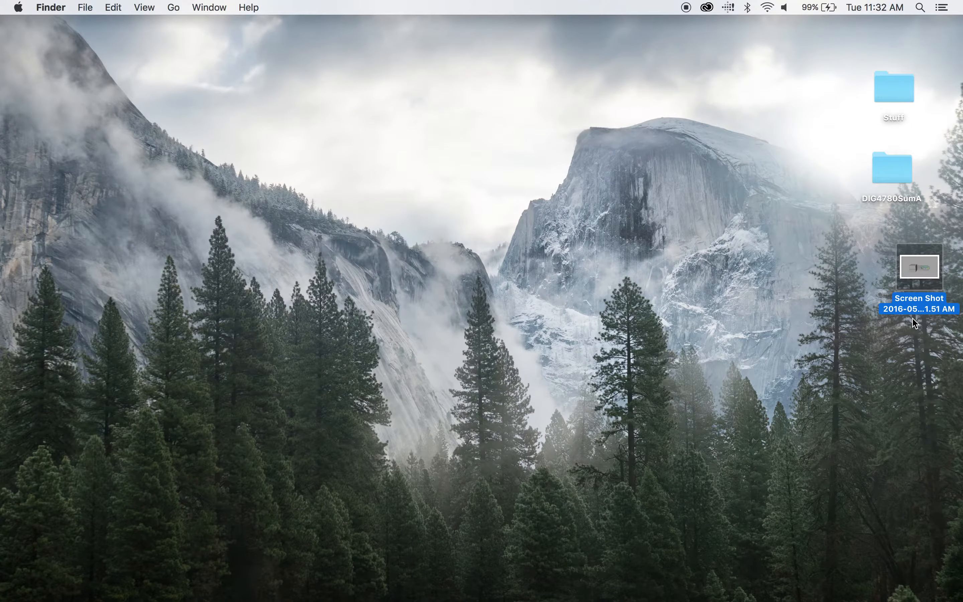
key(space)
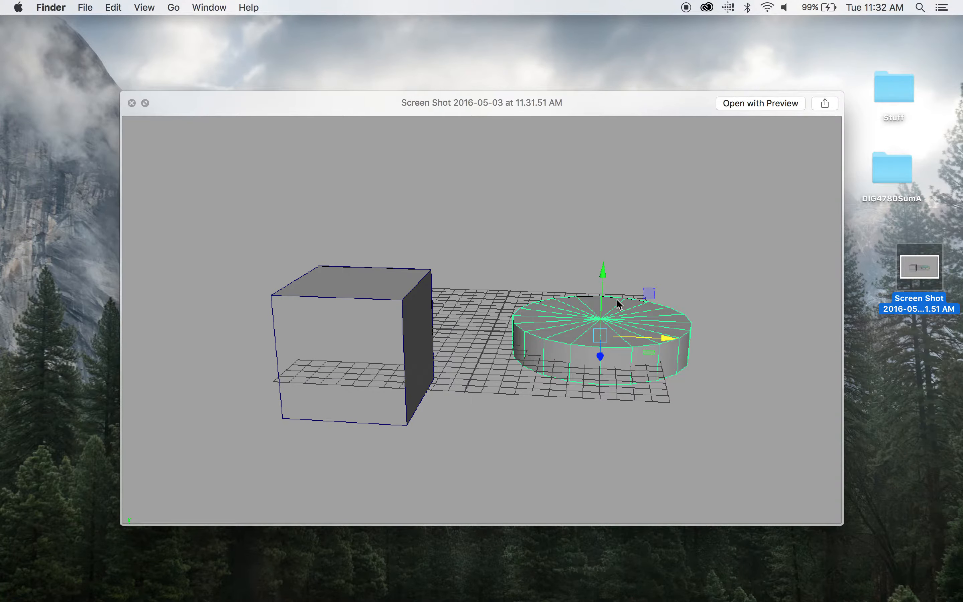
key(space)
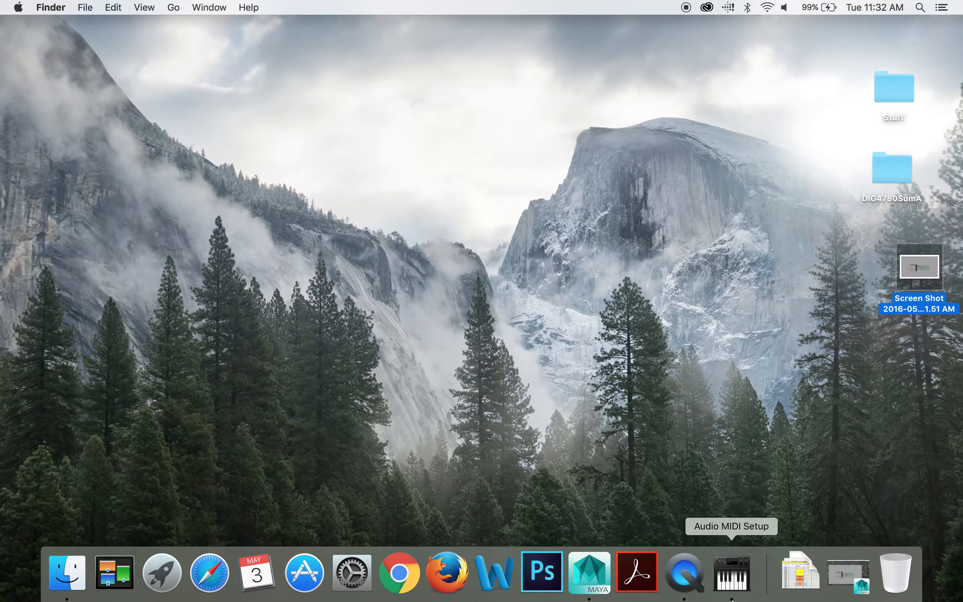
click(849, 573)
click(455, 247)
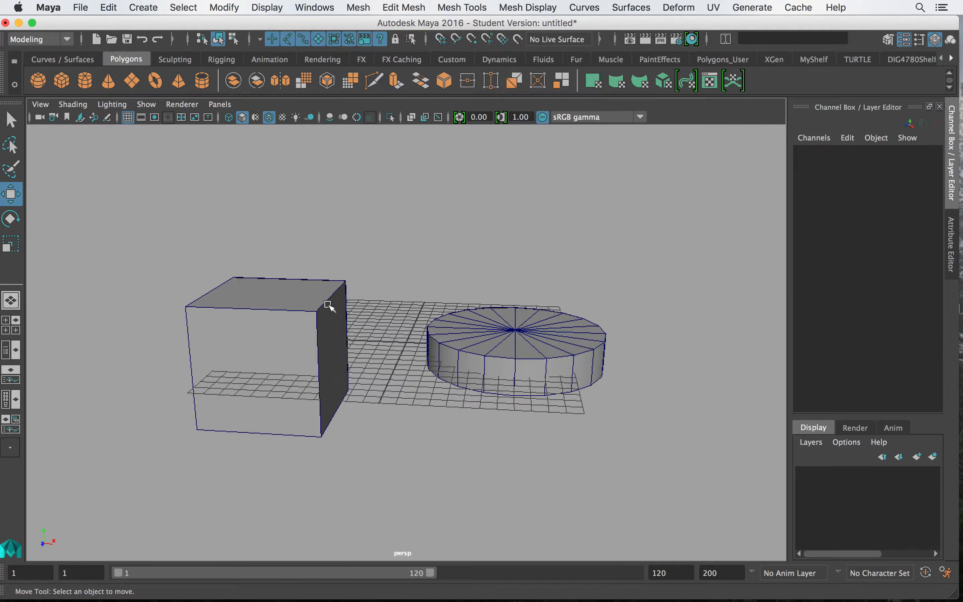
drag(144, 197, 698, 488)
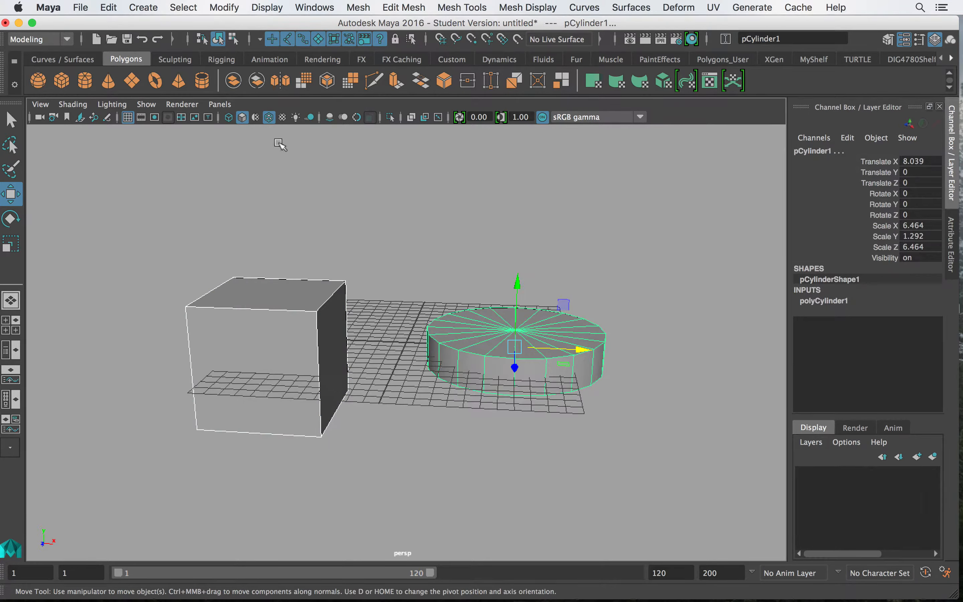
click(311, 194)
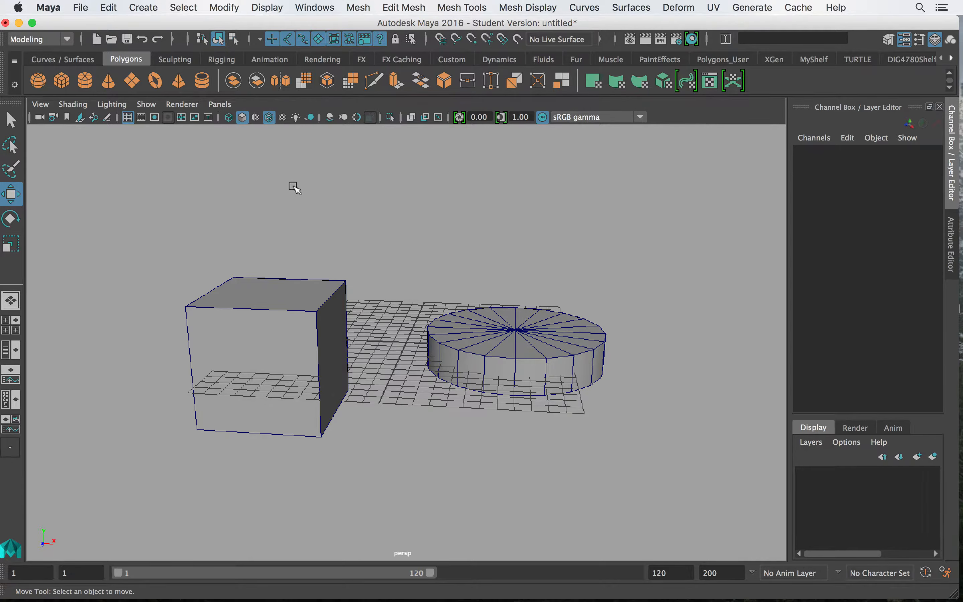
- Scale the cube down uniformly to about 2.97 and move it beside the cylinder to about X -2.24, Z 2.13
click(306, 363)
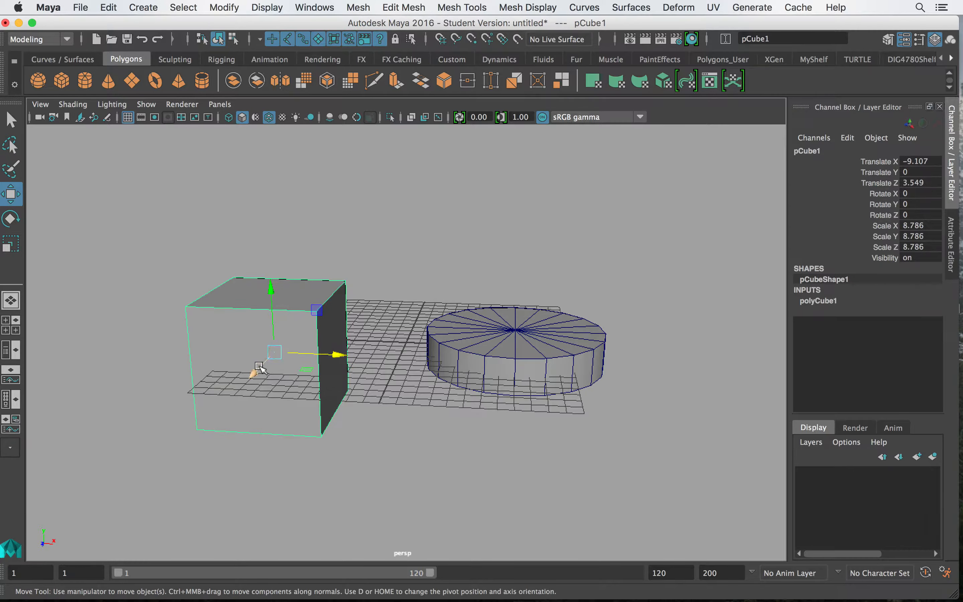
drag(259, 366, 250, 298)
key(e)
key(r)
key(w)
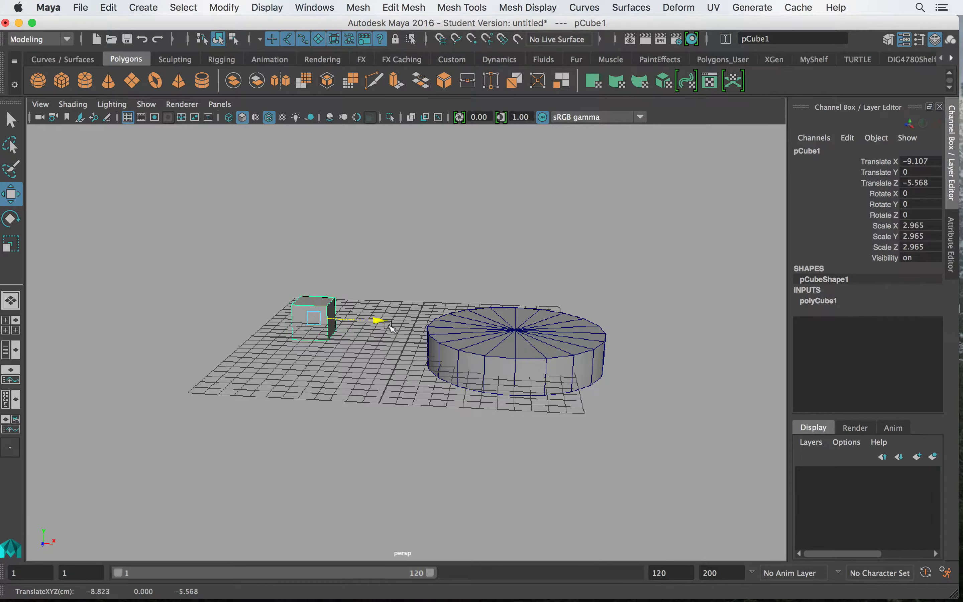
drag(372, 320, 451, 323)
drag(371, 338, 359, 383)
scroll(360, 383, up, 5)
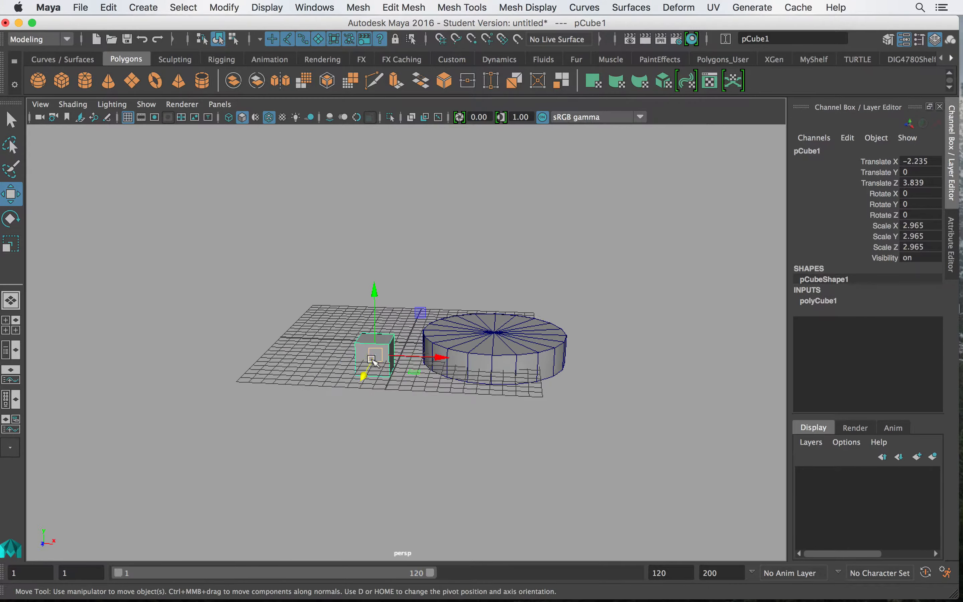
alt+drag(430, 354, 570, 387)
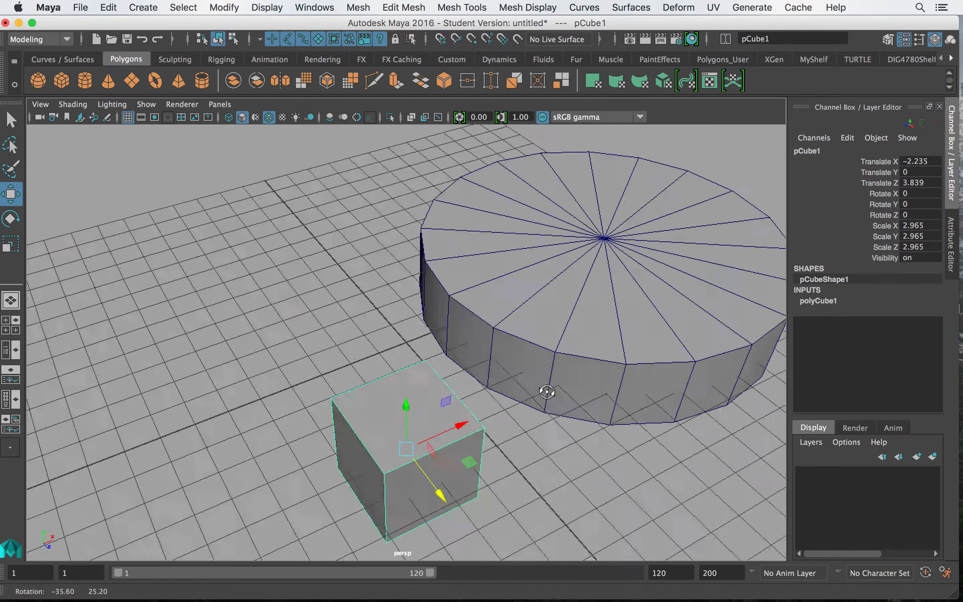
drag(498, 462, 455, 418)
- In the top view, rotate the cylinder about -8.85° around Y and move it to about X 6.11, Z 2.07, facing the cube
alt+drag(683, 369, 482, 450)
click(544, 372)
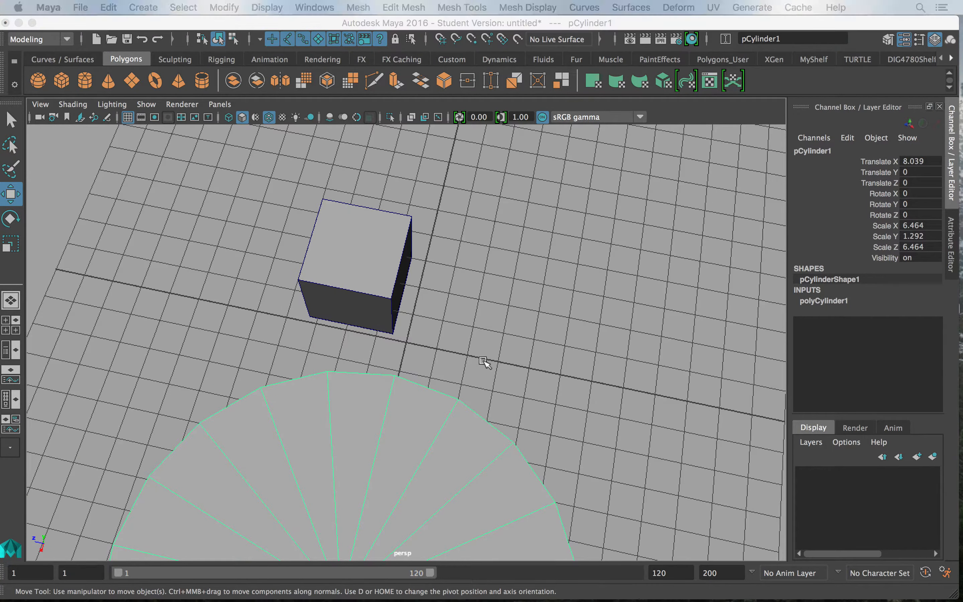
key(space)
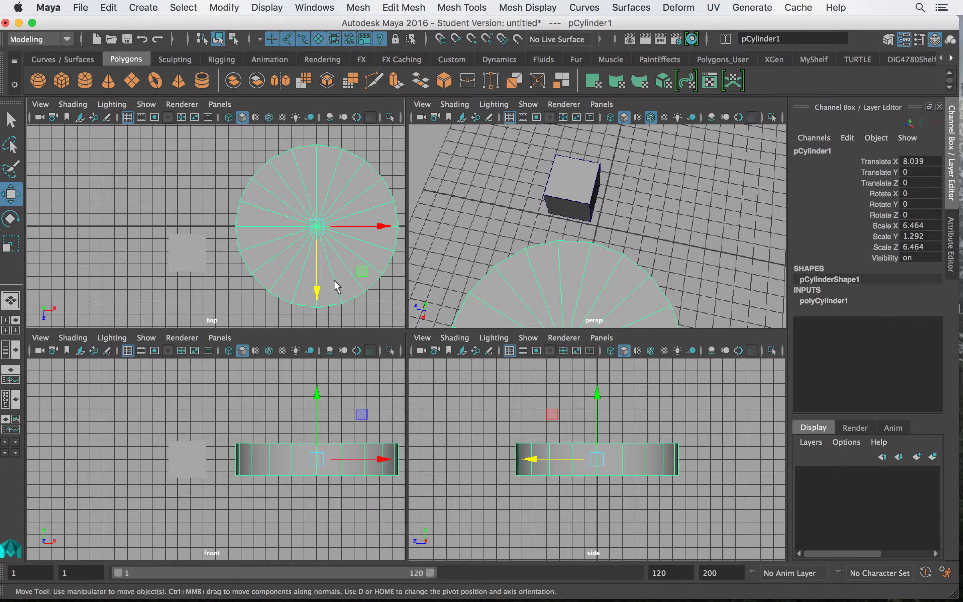
key(space)
alt+middle_drag(344, 268, 237, 200)
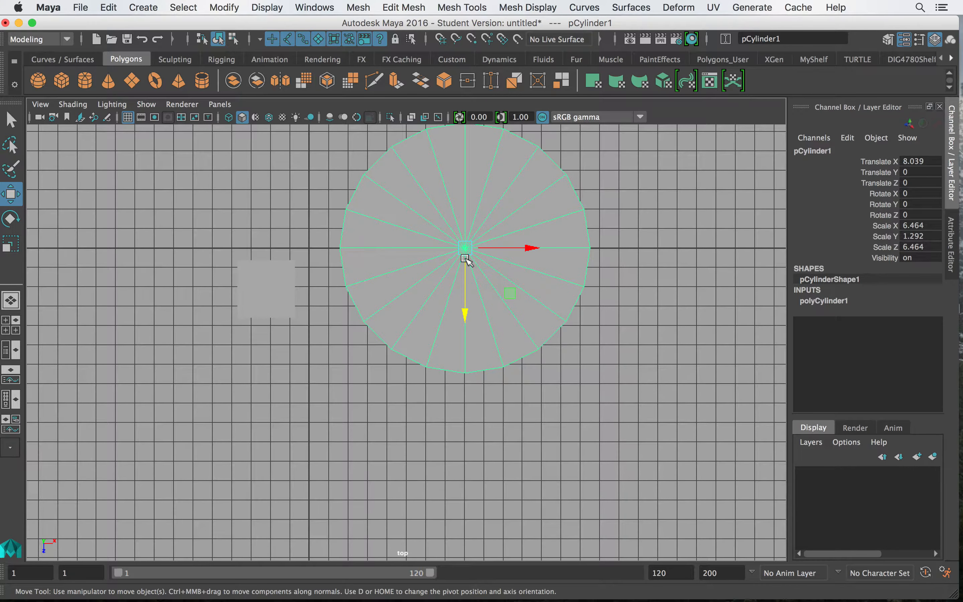
drag(466, 261, 466, 290)
key(r)
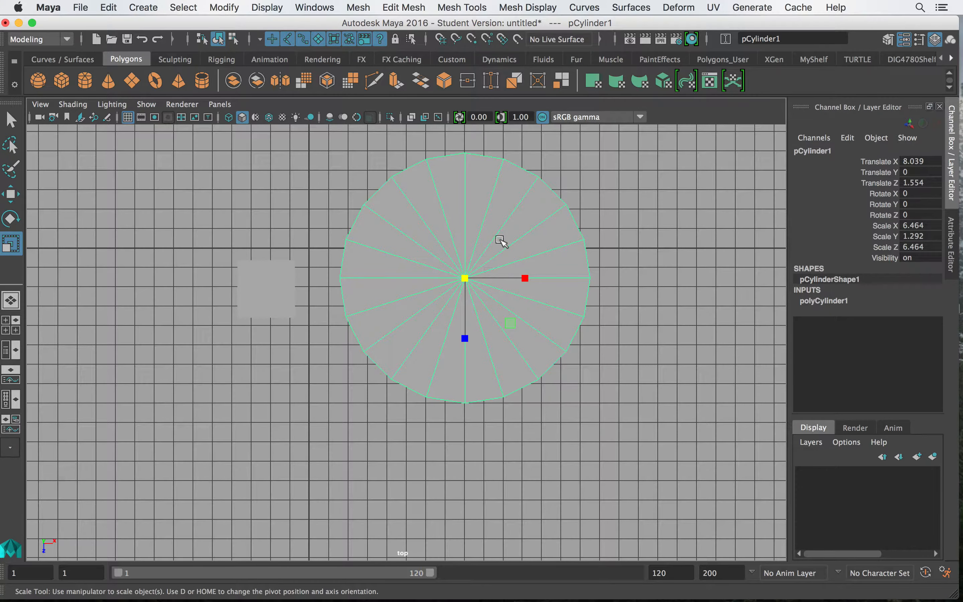
key(e)
drag(502, 235, 511, 240)
key(super+z)
mouse_move(424, 297)
mouse_down()
mouse_move(400, 294)
mouse_move(455, 282)
mouse_move(428, 287)
mouse_up()
key(w)
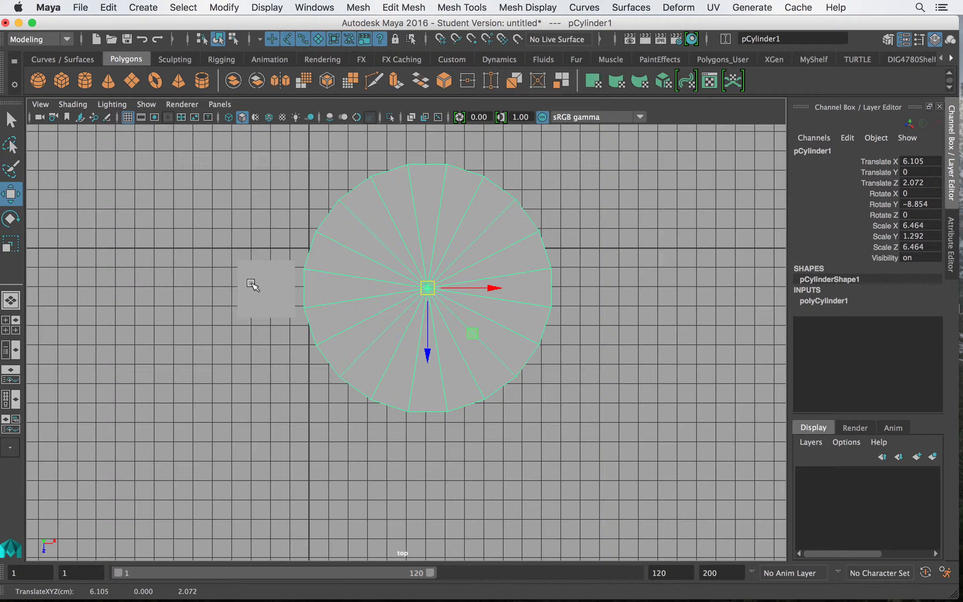
- Turn on wireframe on shaded in the top view, scale the cube to about 1.97 and align it at about X -1.58, Z 2.06
click(252, 284)
key(r)
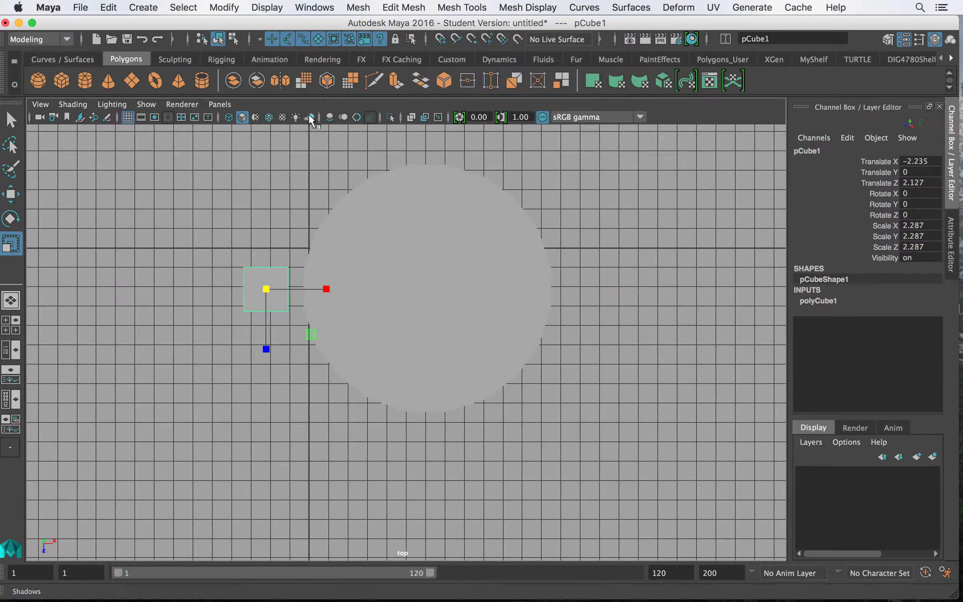
click(269, 117)
drag(266, 290, 277, 292)
key(w)
key(r)
key(w)
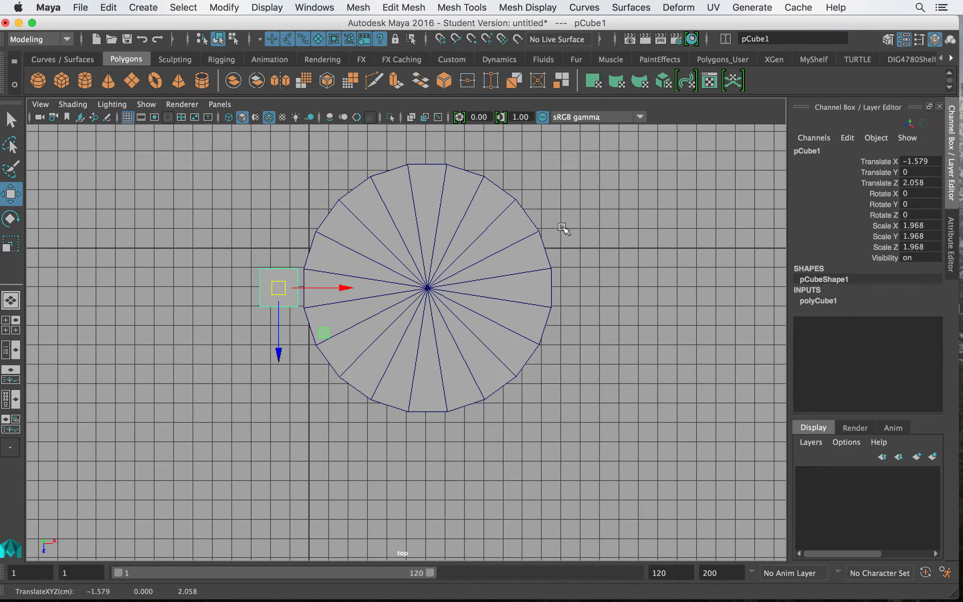
- Back in the perspective view, stretch the cube's Y scale to about 2.37 and move it to about X -3.64
key(space)
key(space)
alt+drag(580, 221, 396, 373)
key(r)
key(w)
alt+drag(492, 347, 547, 366)
alt+drag(607, 355, 581, 359)
scroll(582, 360, down, 5)
alt+middle_drag(581, 359, 478, 311)
alt+drag(475, 309, 359, 327)
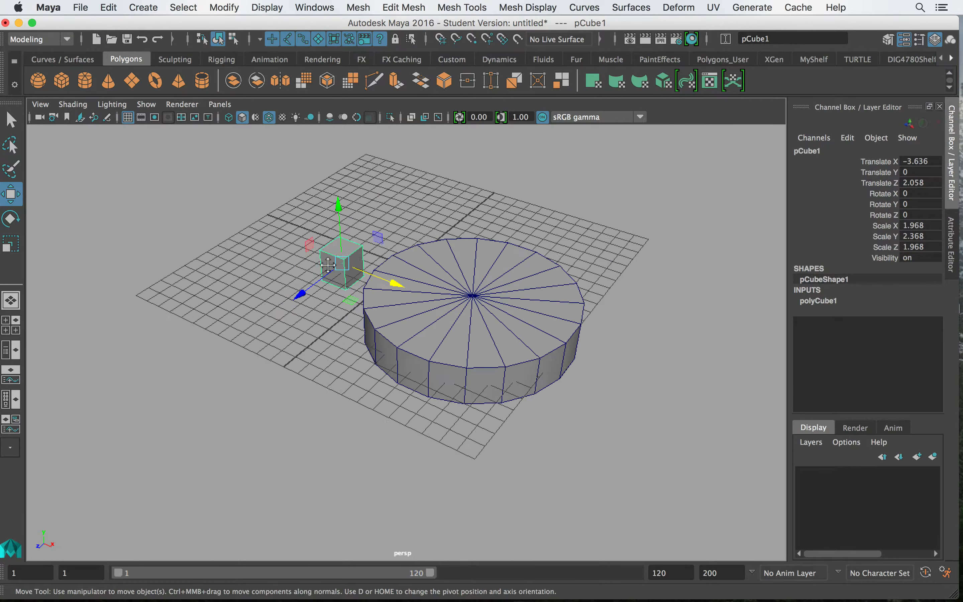
- Delete the cube's face that points toward the cylinder
alt+middle_drag(438, 338, 471, 381)
alt+right_drag(474, 380, 723, 405)
alt+drag(724, 405, 291, 260)
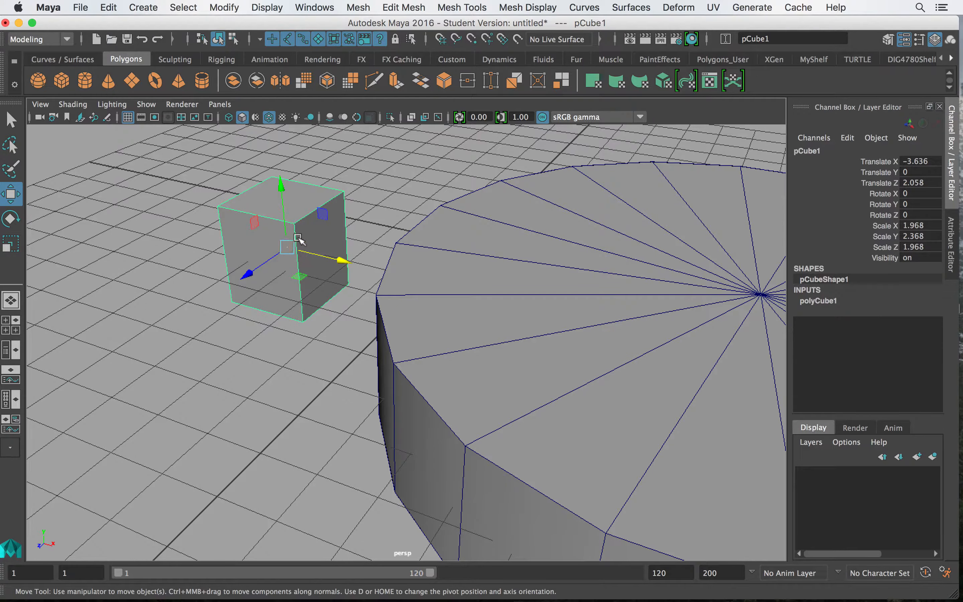
right_drag(308, 234, 318, 233)
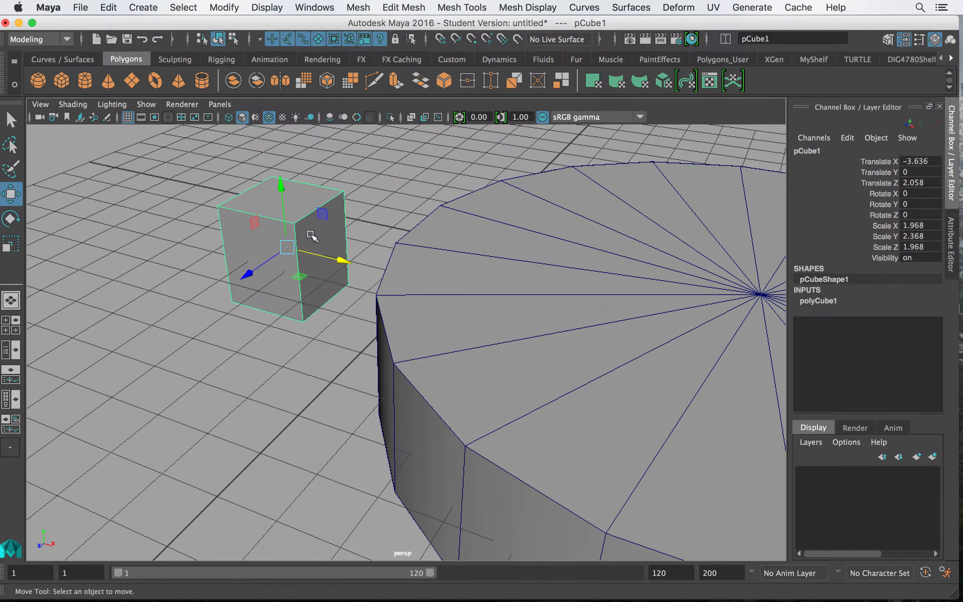
click(322, 257)
alt+drag(425, 273, 471, 277)
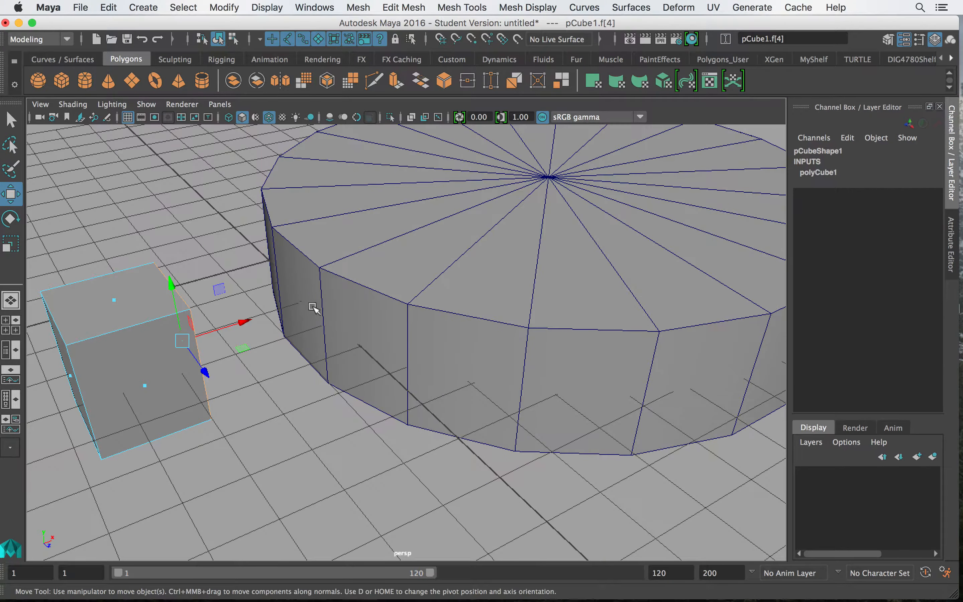
alt+drag(263, 289, 233, 290)
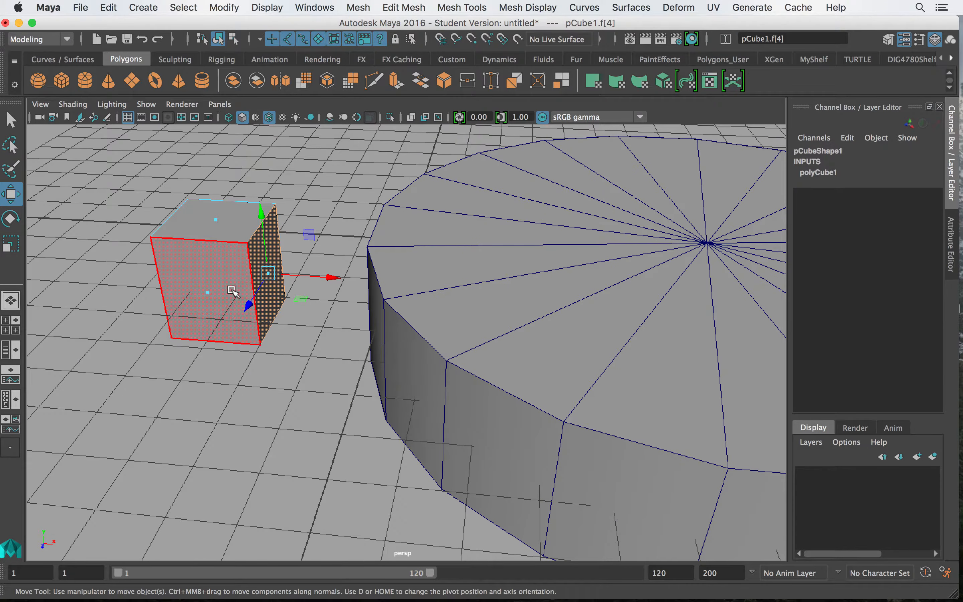
key(Delete)
- Delete the cylinder's side face that lies opposite the cube's opening
alt+drag(349, 259, 297, 281)
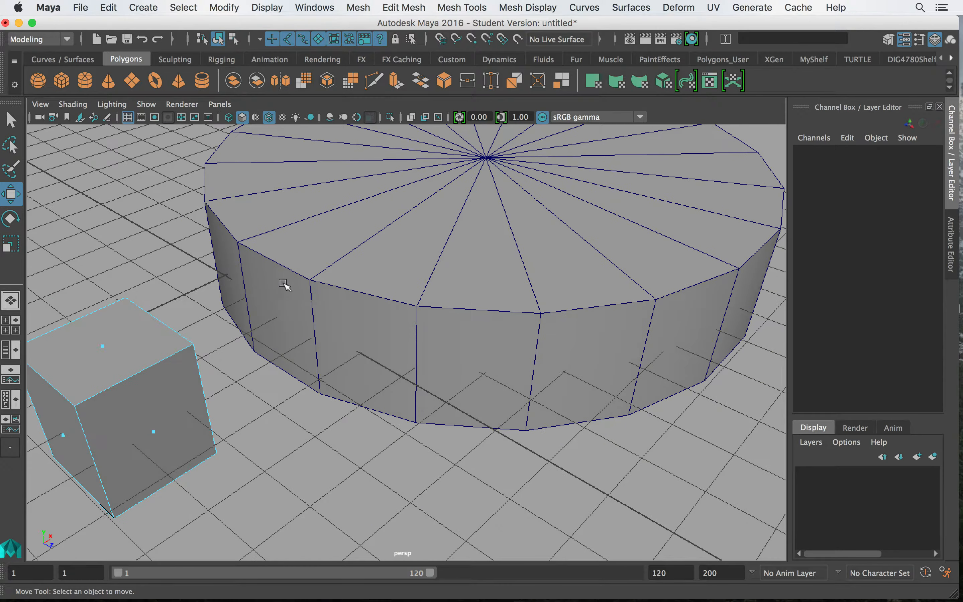
right_drag(277, 202, 279, 297)
right_drag(273, 243, 273, 244)
click(280, 324)
key(Delete)
- Move the vertices around the cube's open end along X toward the cylinder's opening and return to object mode
alt+drag(392, 277, 249, 203)
right_drag(249, 202, 218, 214)
drag(342, 428, 341, 428)
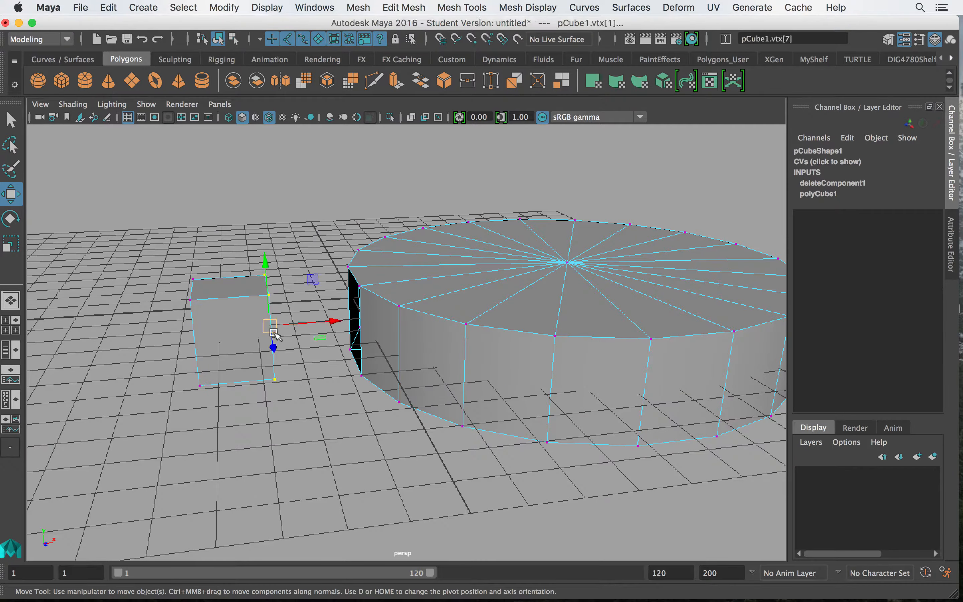
drag(332, 324, 452, 381)
right_drag(282, 204, 414, 184)
click(309, 248)
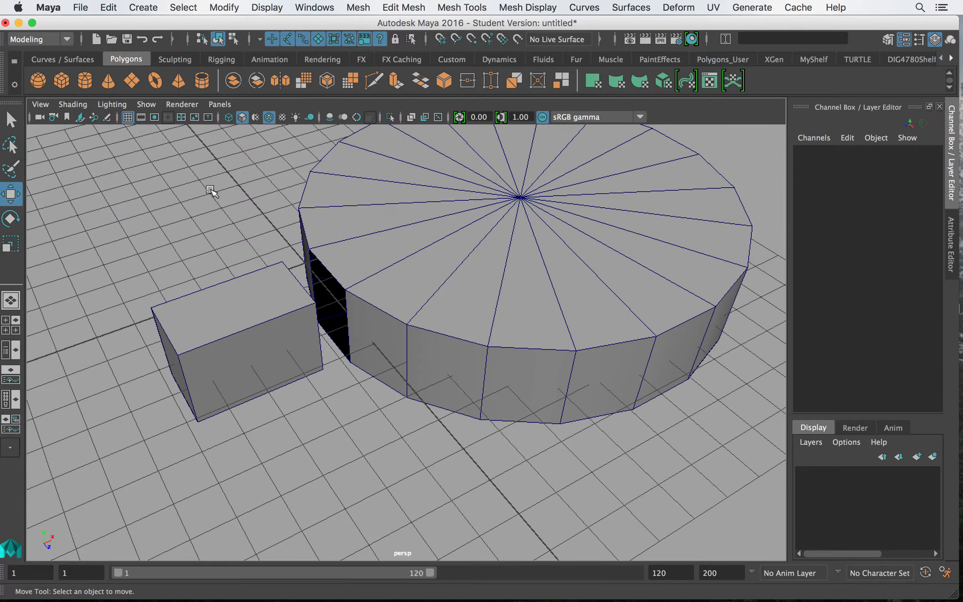
- Capture a screenshot of the viewport showing the cube and cylinder, and minimize the Maya window
alt+drag(439, 308, 400, 359)
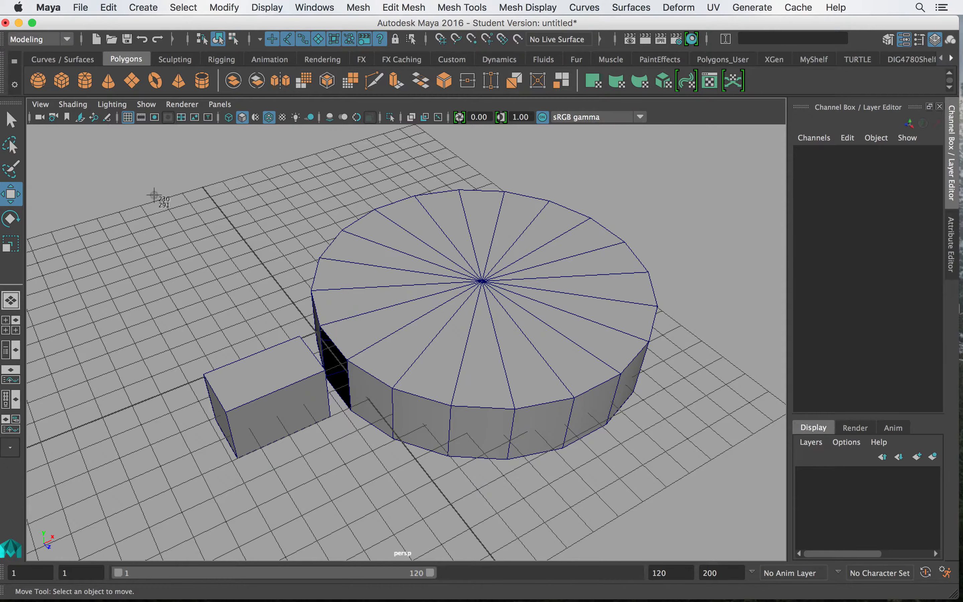
drag(124, 136, 722, 514)
click(20, 25)
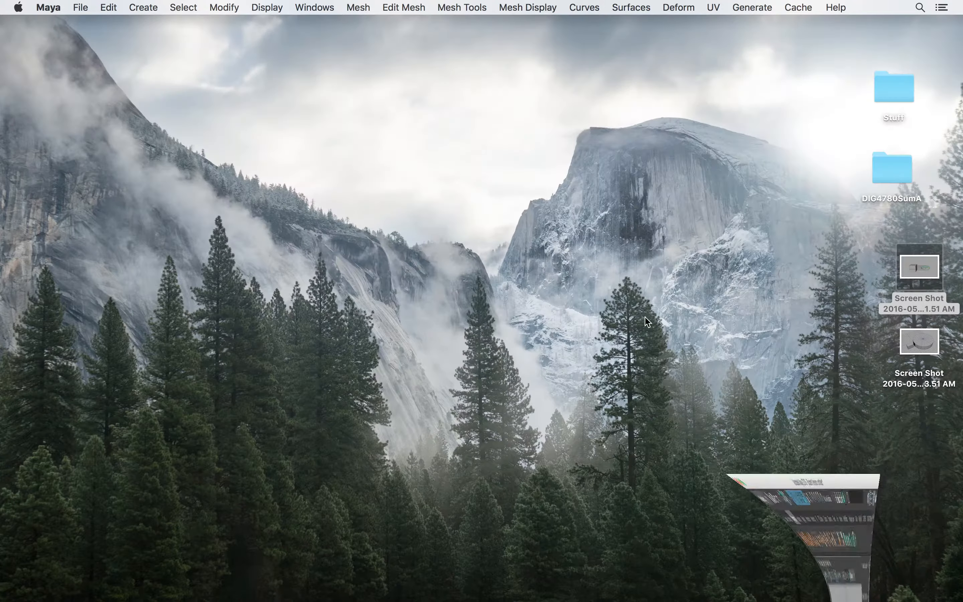
- Compare the two saved screenshots on the desktop in Quick Look and switch back to Maya
click(906, 263)
key(space)
key(Up)
key(Down)
key(Up)
key(Down)
key(Up)
key(space)
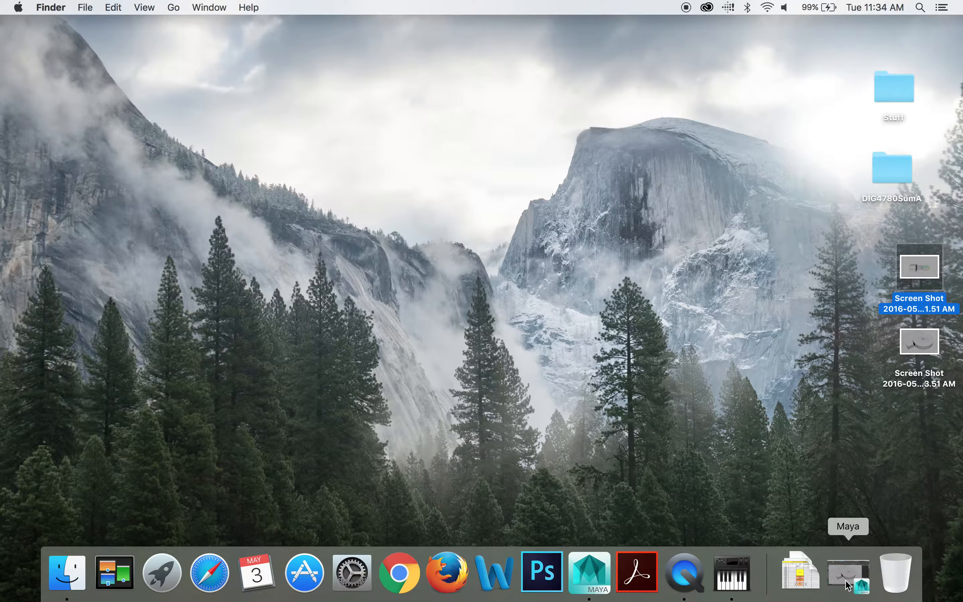
click(848, 577)
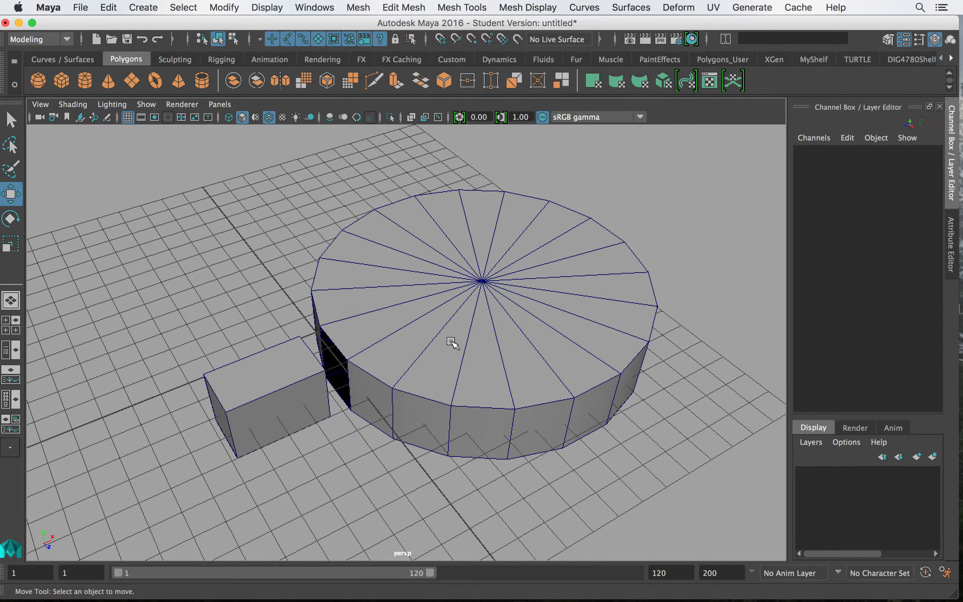
- Combine the cube and the cylinder into a single mesh and deselect it
alt+drag(358, 357, 338, 335)
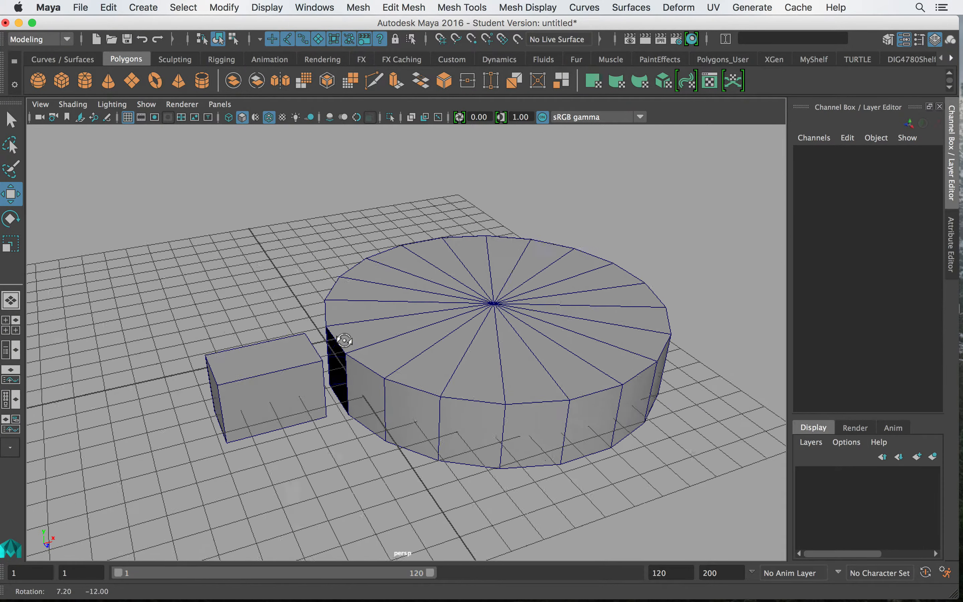
alt+right_drag(338, 335, 427, 376)
click(347, 334)
click(211, 346)
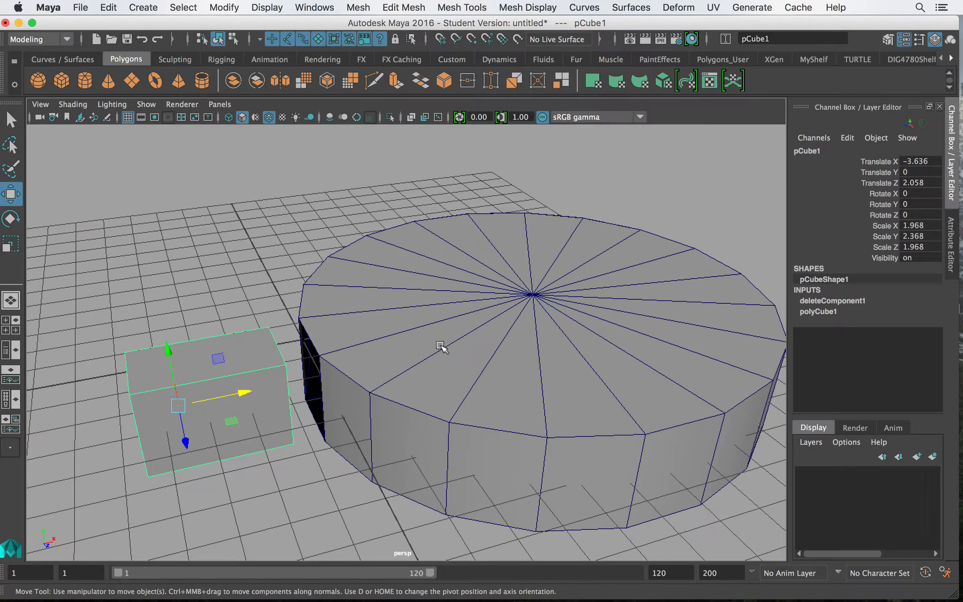
click(358, 7)
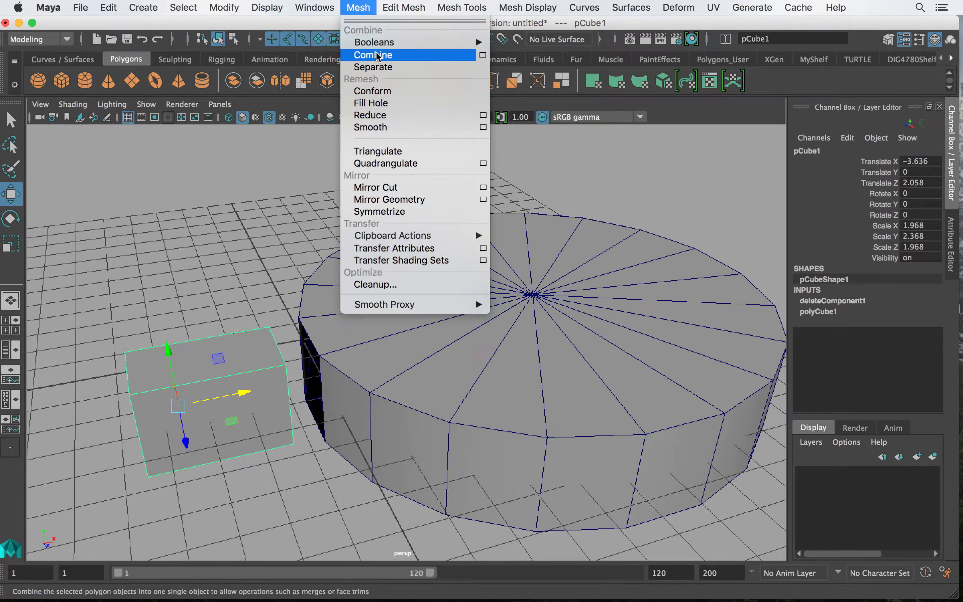
click(195, 240)
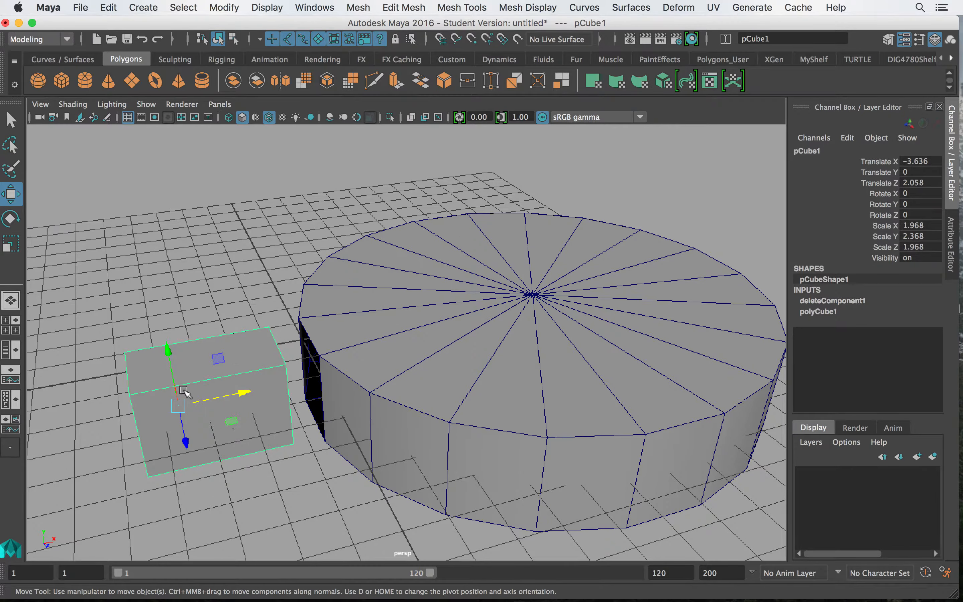
click(454, 307)
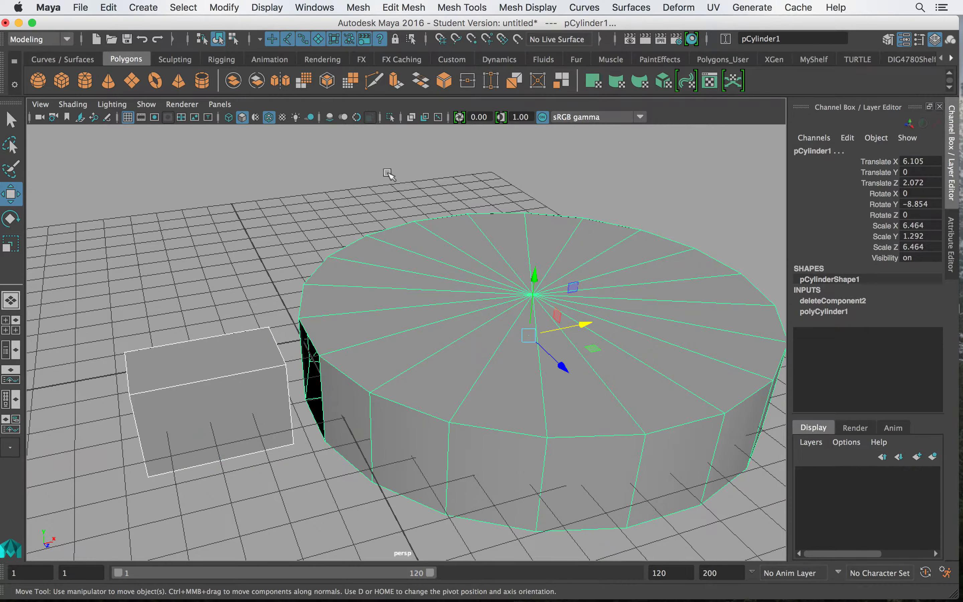
click(364, 7)
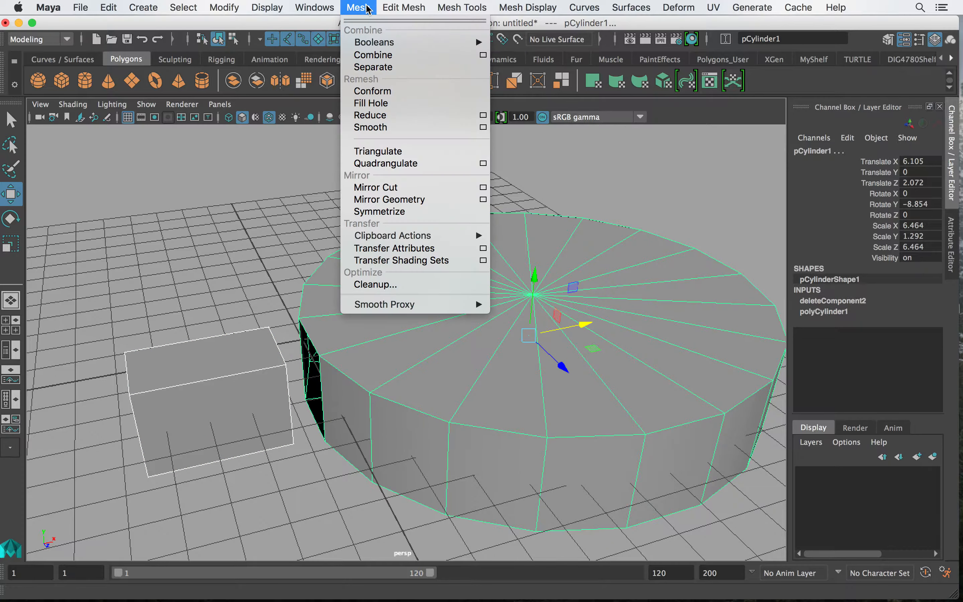
click(377, 54)
alt+drag(285, 243, 215, 217)
click(215, 217)
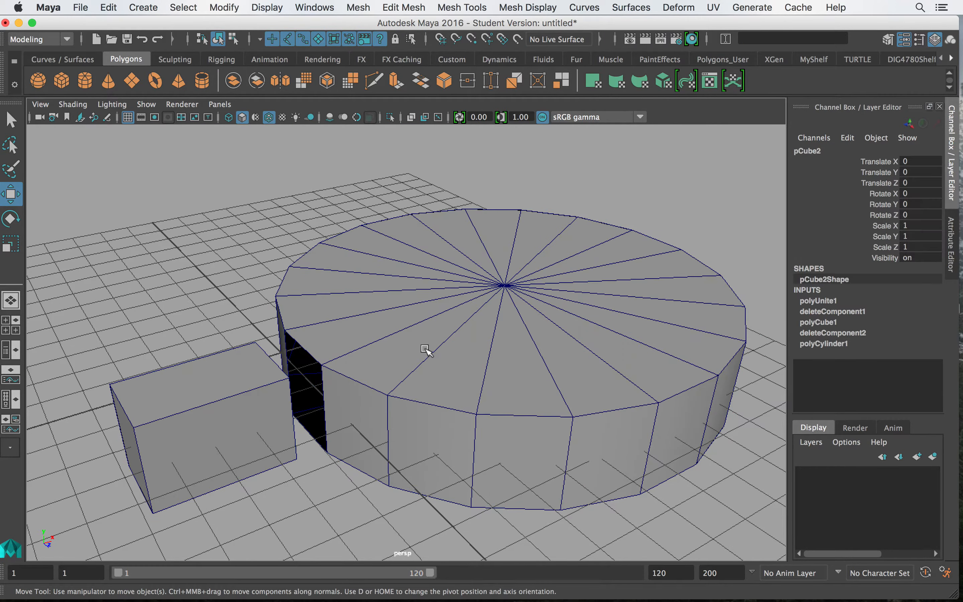
- Select the combined mesh and examine the gap between the cube's open end and the cylinder's opening
click(425, 349)
alt+drag(424, 349, 313, 305)
alt+right_drag(314, 305, 473, 382)
alt+drag(473, 383, 386, 384)
alt+middle_drag(364, 379, 414, 374)
alt+right_drag(394, 353, 449, 339)
alt+drag(375, 434, 301, 420)
alt+drag(365, 415, 382, 353)
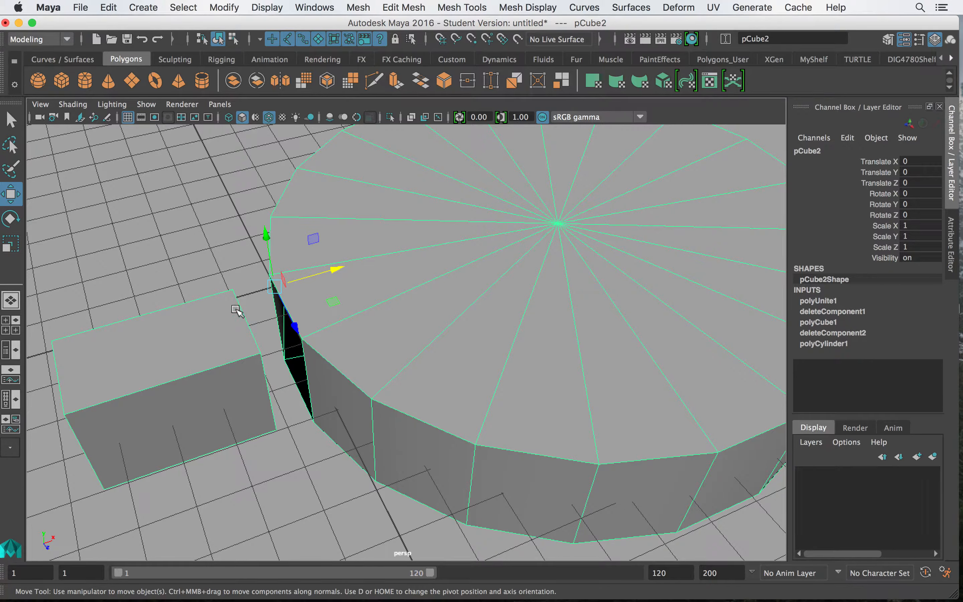
- Target-weld the top edge of the cube's open end to the top edge of the cylinder's opening
click(455, 6)
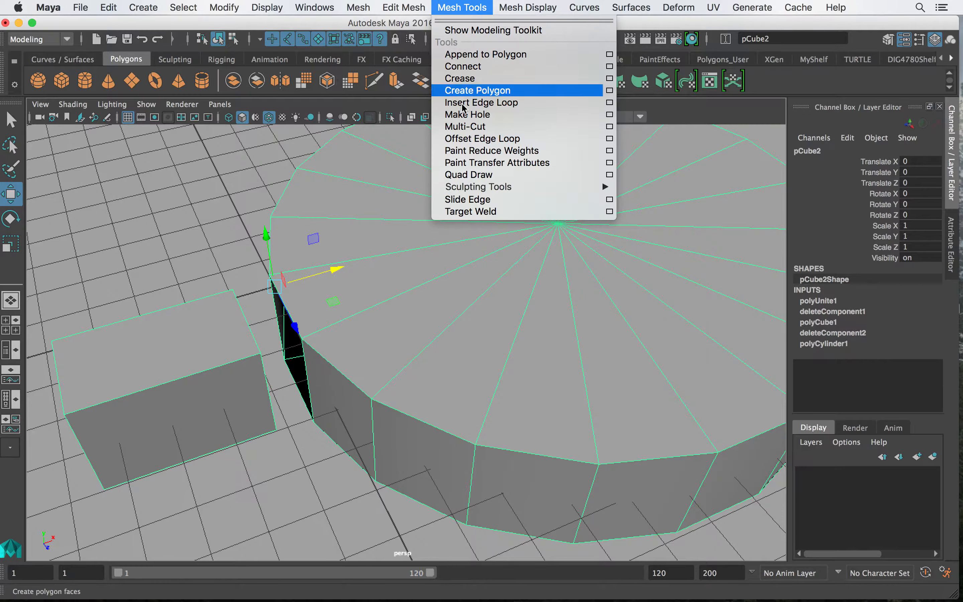
click(469, 211)
right_drag(245, 323, 242, 321)
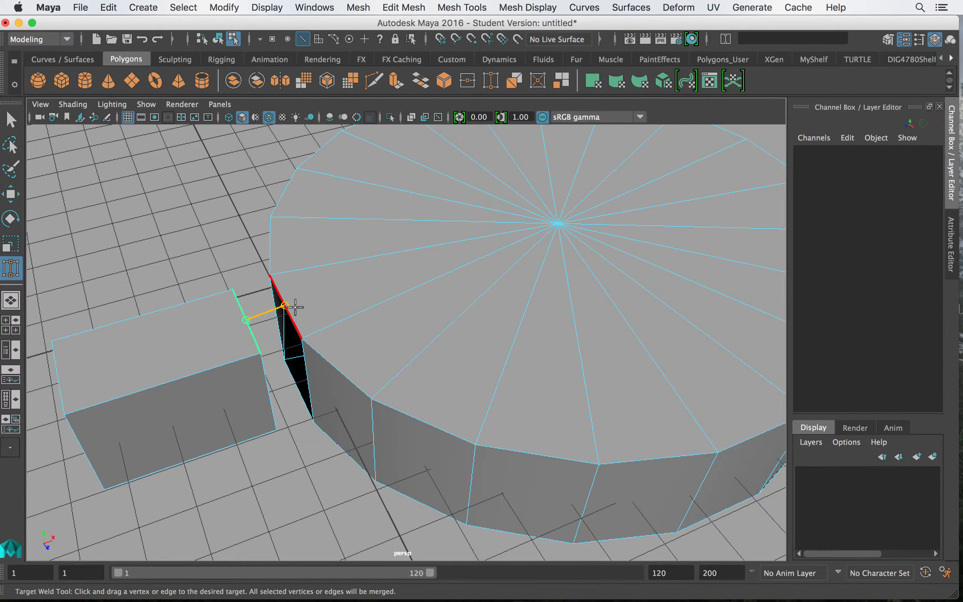
drag(287, 308, 288, 308)
- Target-weld the remaining open edges of the cube to the matching edges of the cylinder's opening and leave the tool
alt+drag(315, 346, 294, 331)
alt+drag(255, 402, 412, 416)
drag(397, 368, 384, 379)
alt+drag(347, 348, 391, 391)
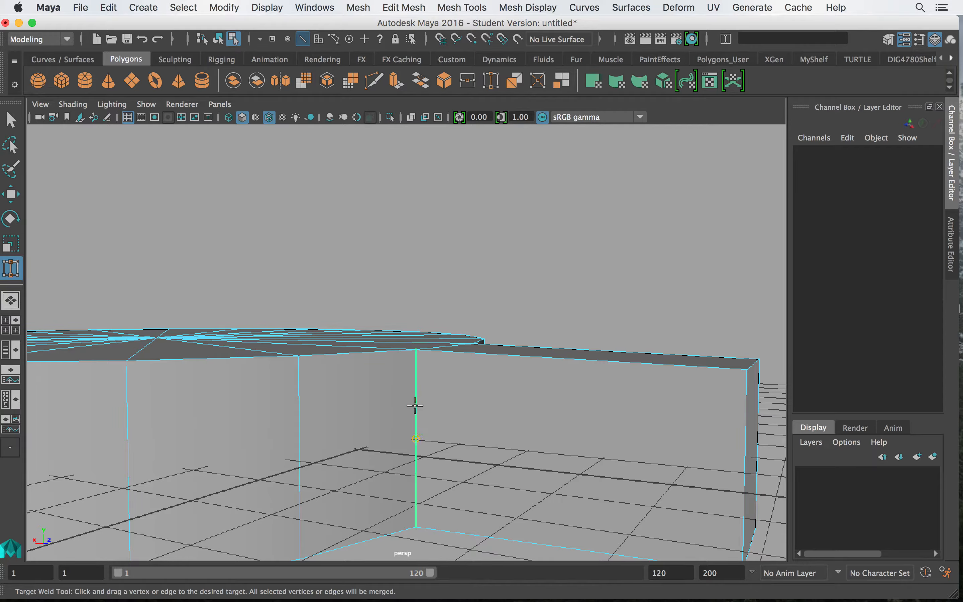
alt+drag(419, 411, 402, 430)
click(19, 124)
- Return to object mode and capture a screenshot of the whole joined model
alt+drag(375, 295, 401, 339)
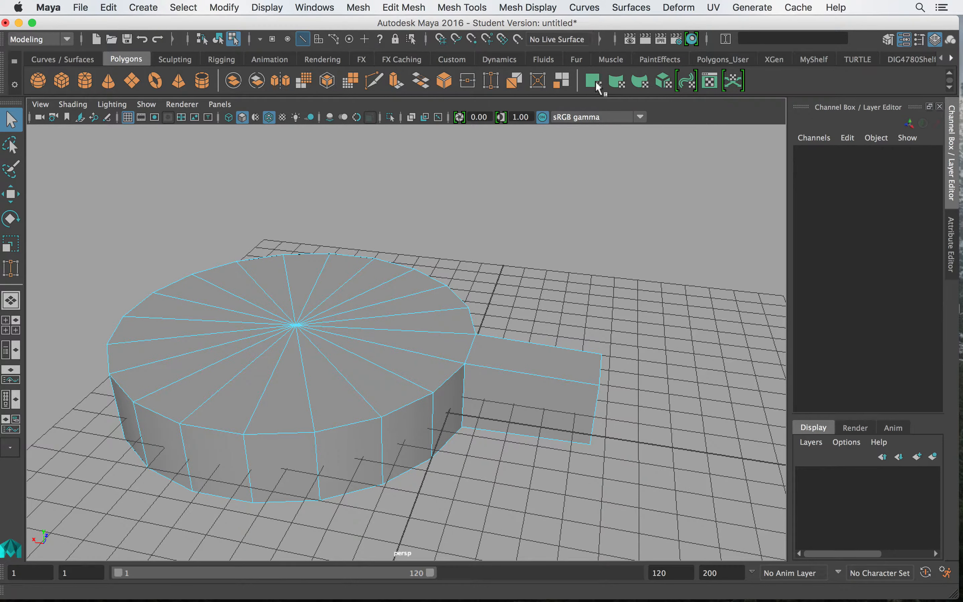
right_drag(404, 201, 471, 221)
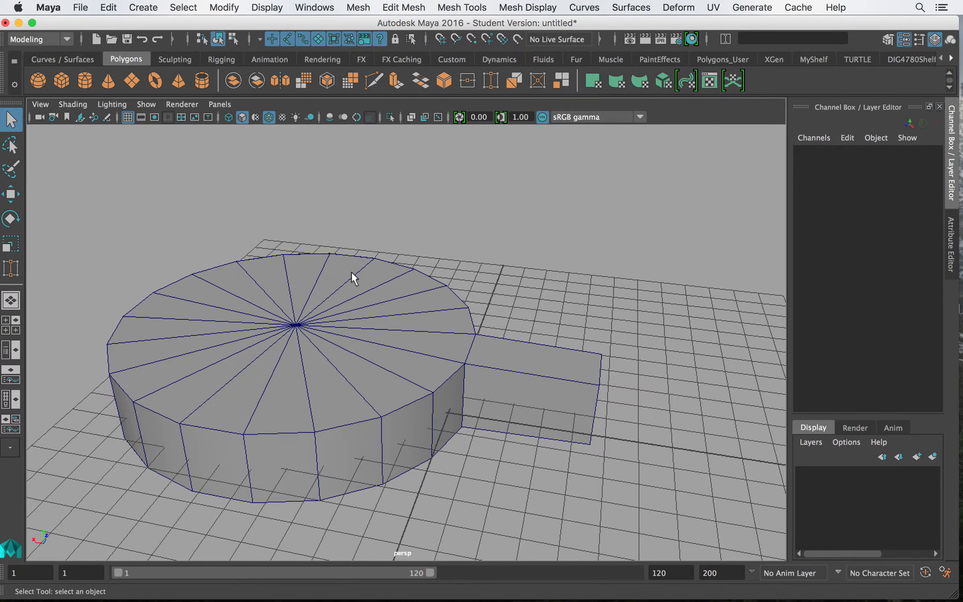
drag(79, 173, 683, 549)
- Try moving the vertical seam edge between the cube and the cylinder inward to test the weld
alt+drag(437, 368, 458, 384)
right_drag(455, 203, 461, 170)
click(446, 424)
key(w)
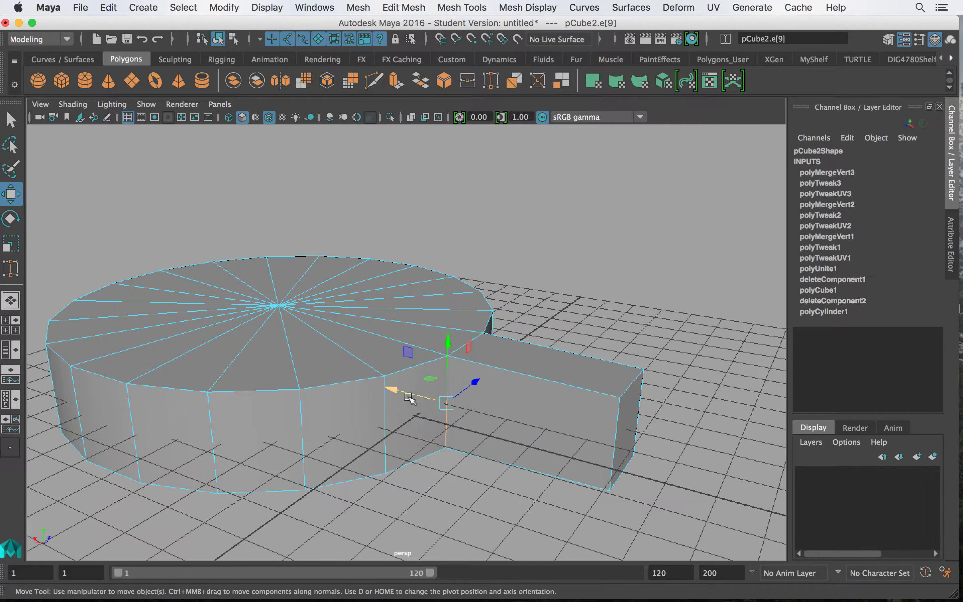
alt+drag(440, 420, 370, 402)
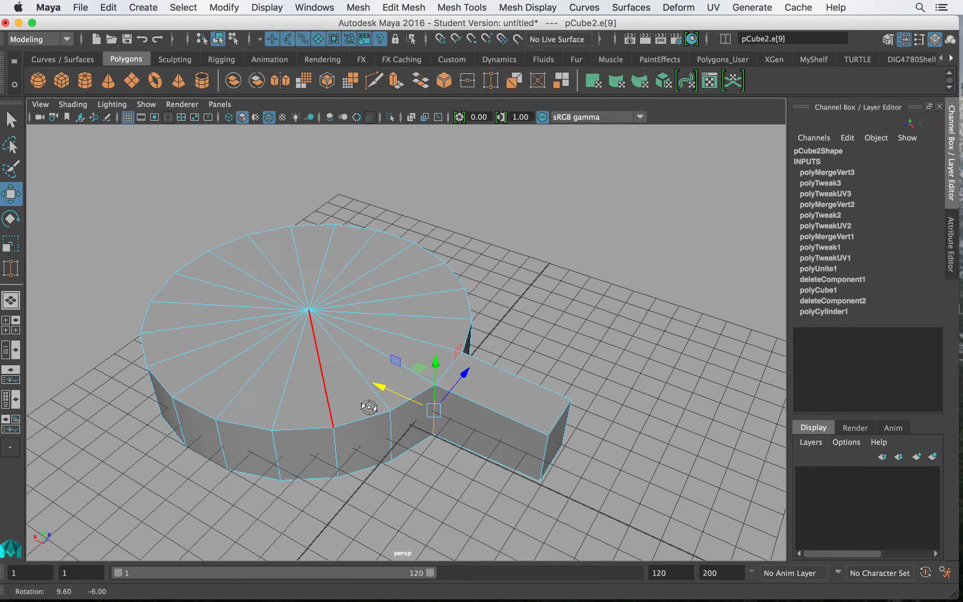
click(378, 384)
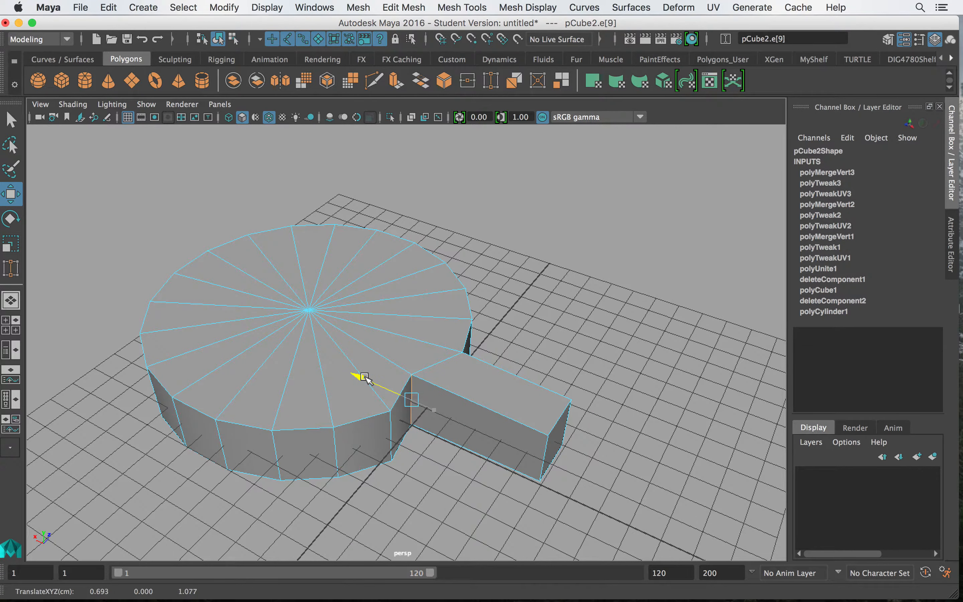
- Scale down the outer end face of the cube section to form a tapered tooth
alt+drag(500, 416, 433, 412)
right_drag(430, 207, 429, 240)
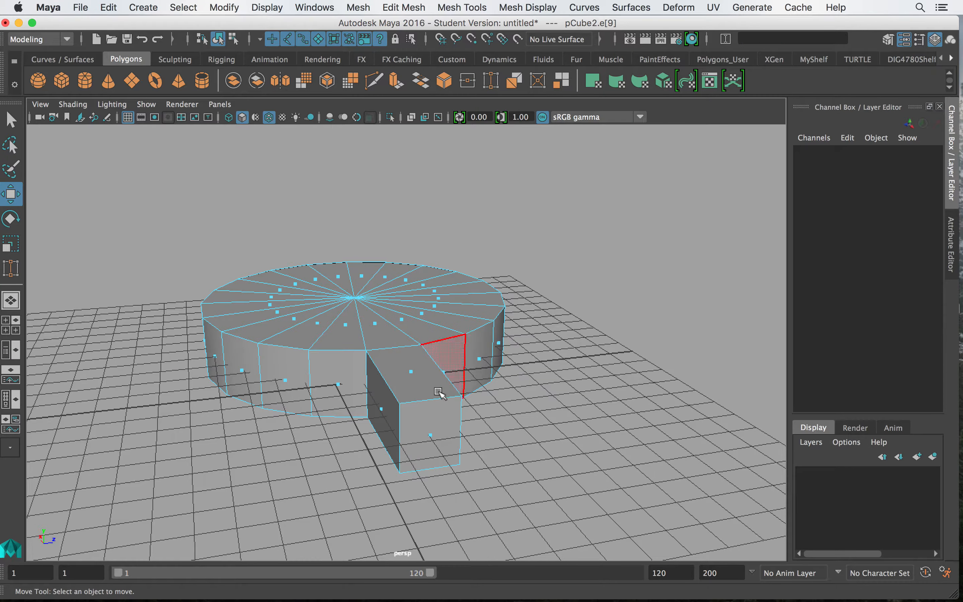
click(434, 436)
key(r)
drag(432, 436, 492, 470)
key(w)
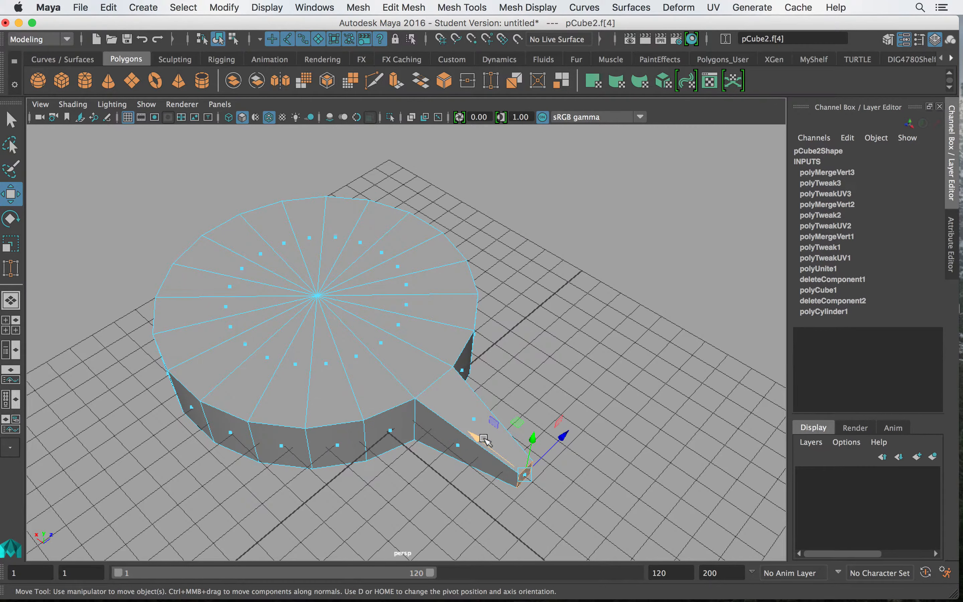
- Select every other side face around the cylinder's rim, starting one face away from the existing tooth
alt+drag(413, 374, 475, 370)
alt+drag(375, 463, 387, 361)
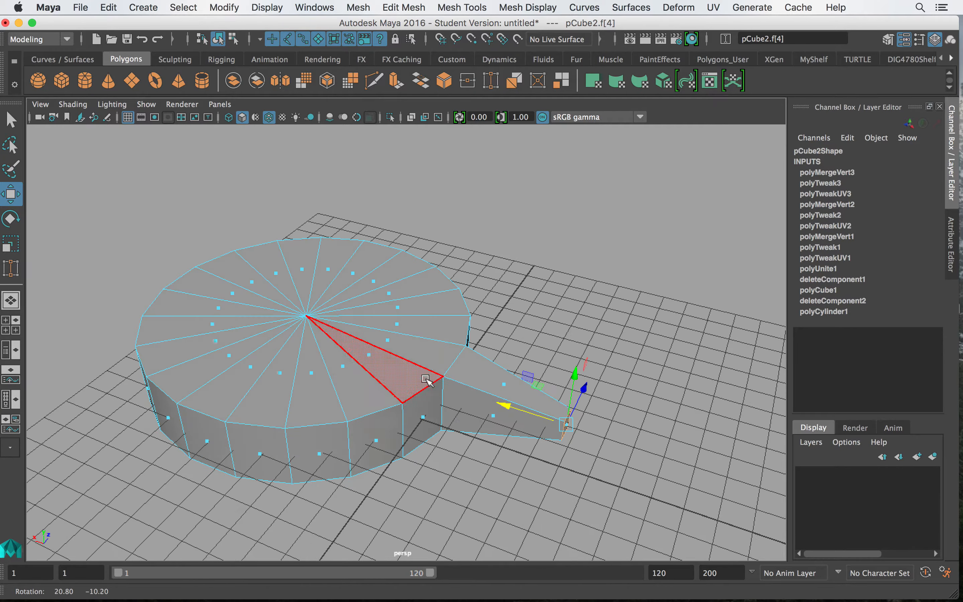
click(371, 439)
shift+click(261, 456)
alt+drag(203, 449, 372, 458)
shift+click(372, 460)
shift+click(256, 465)
alt+drag(254, 459, 474, 428)
alt+drag(363, 413, 380, 462)
shift+click(410, 396)
alt+right_drag(380, 462, 316, 418)
alt+drag(487, 323, 492, 293)
- Extrude the selected rim faces with Local Translate Z 4.38, scale their ends to about 0.33, and return to object mode
click(412, 5)
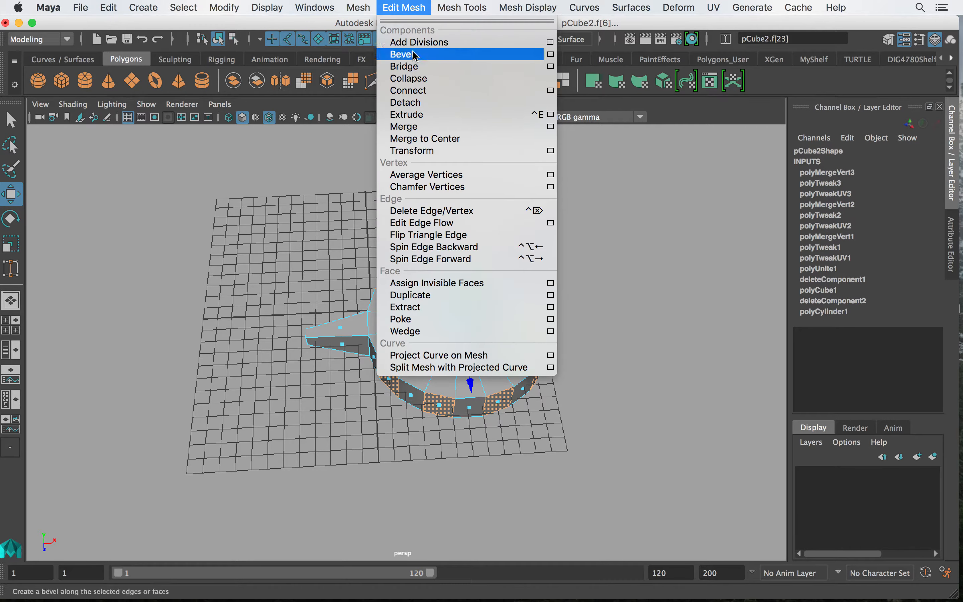
click(412, 115)
mouse_move(552, 262)
mouse_down()
mouse_move(596, 241)
mouse_move(539, 255)
mouse_up()
click(610, 292)
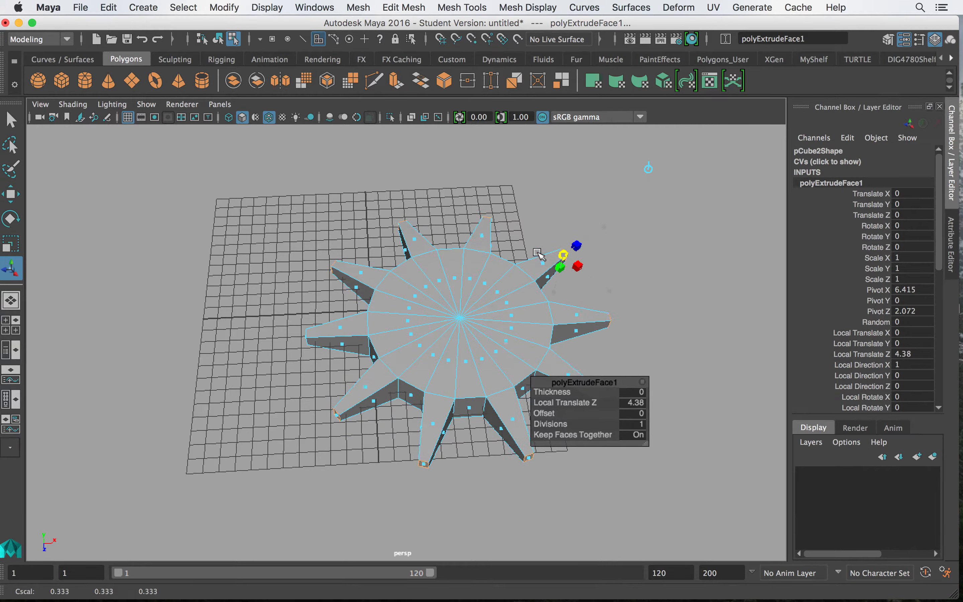
right_drag(400, 205, 474, 183)
click(656, 373)
- Capture a screenshot of the finished toothed gear and minimize the Maya window
alt+drag(638, 361, 490, 361)
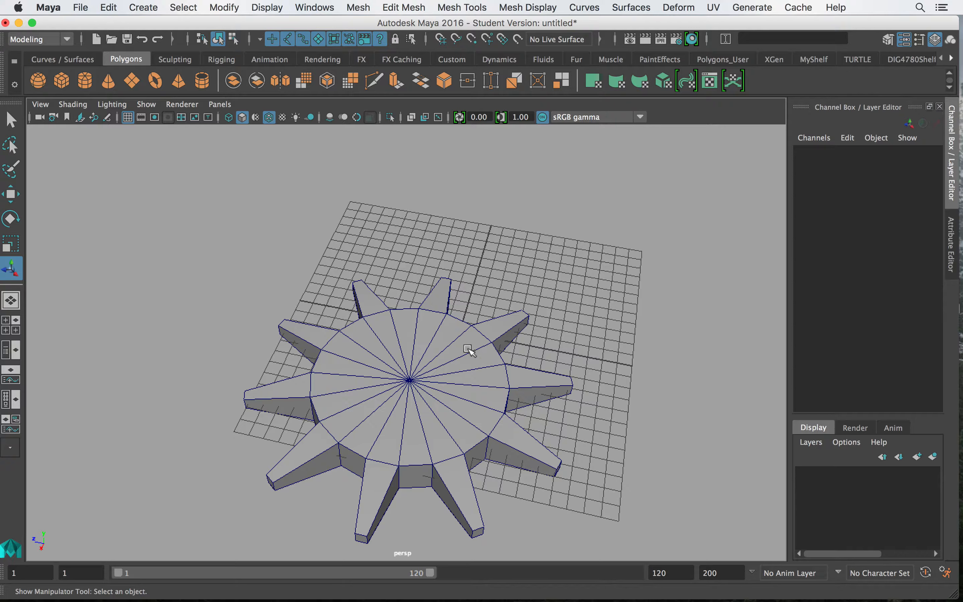
drag(189, 230, 676, 553)
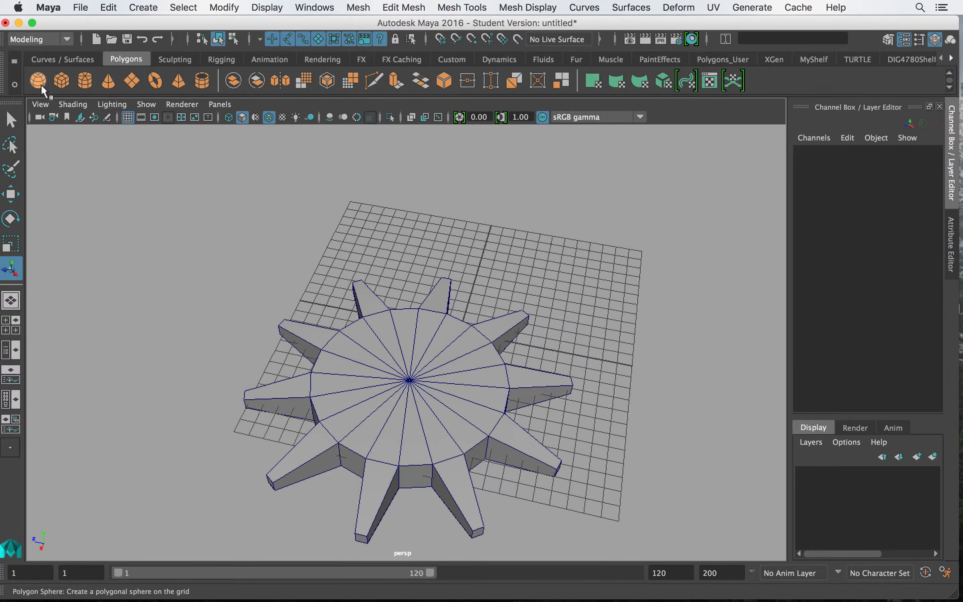
click(18, 23)
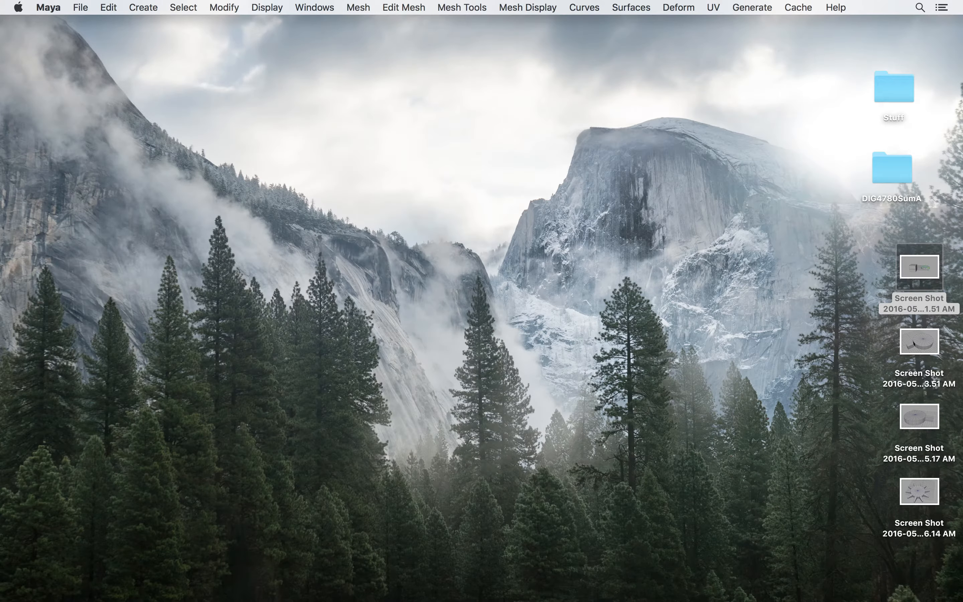
- Review the four saved modeling-stage screenshots on the desktop in Quick Look and switch back to Maya
click(925, 276)
key(space)
key(Down)
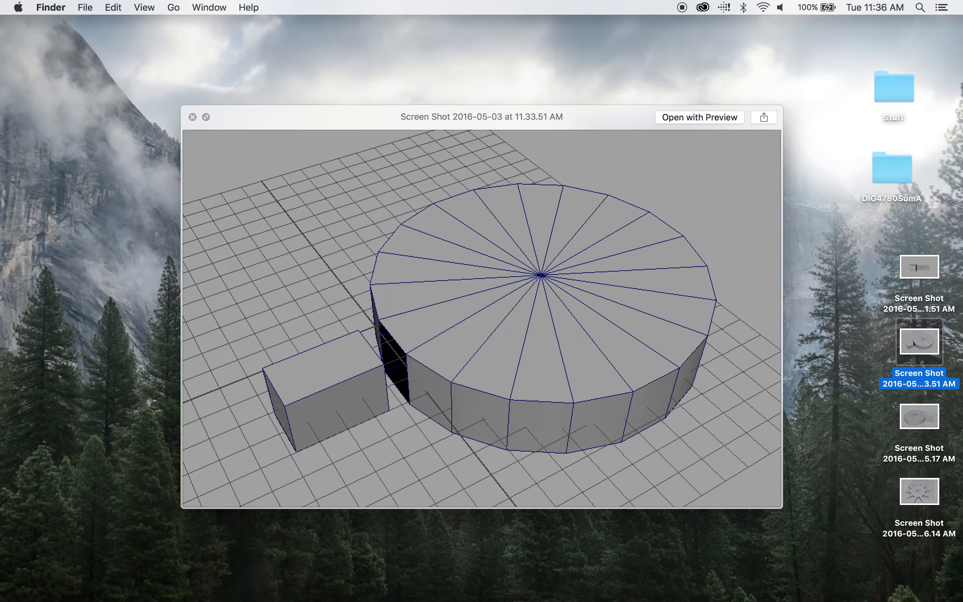
key(Down)
key(Down)
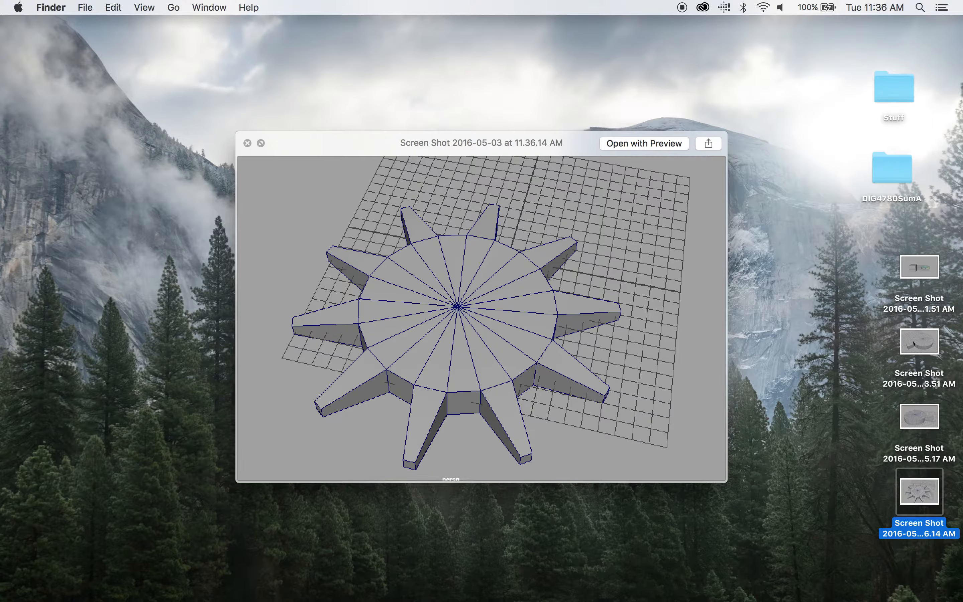
key(Up)
key(Up)
key(Up)
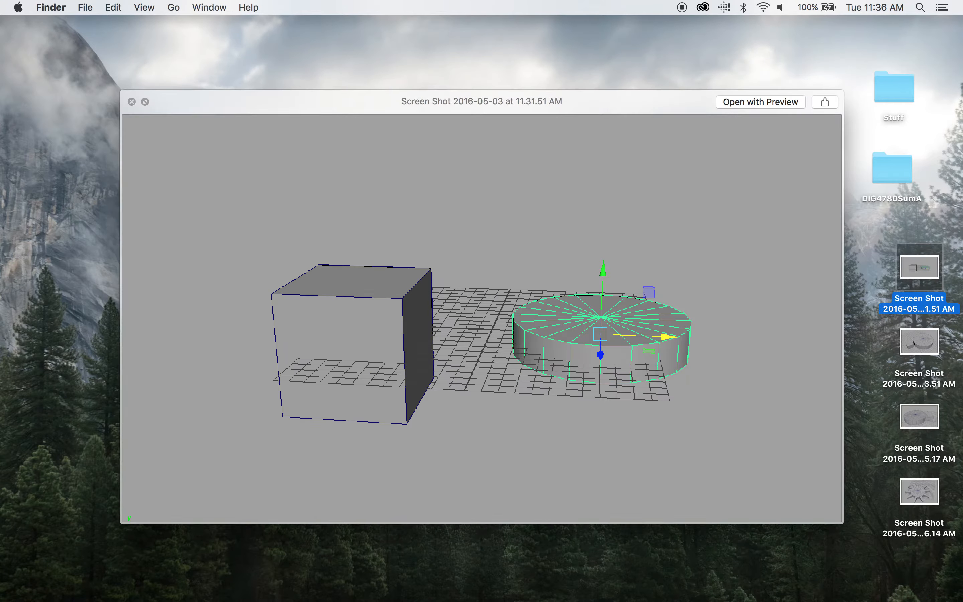
key(space)
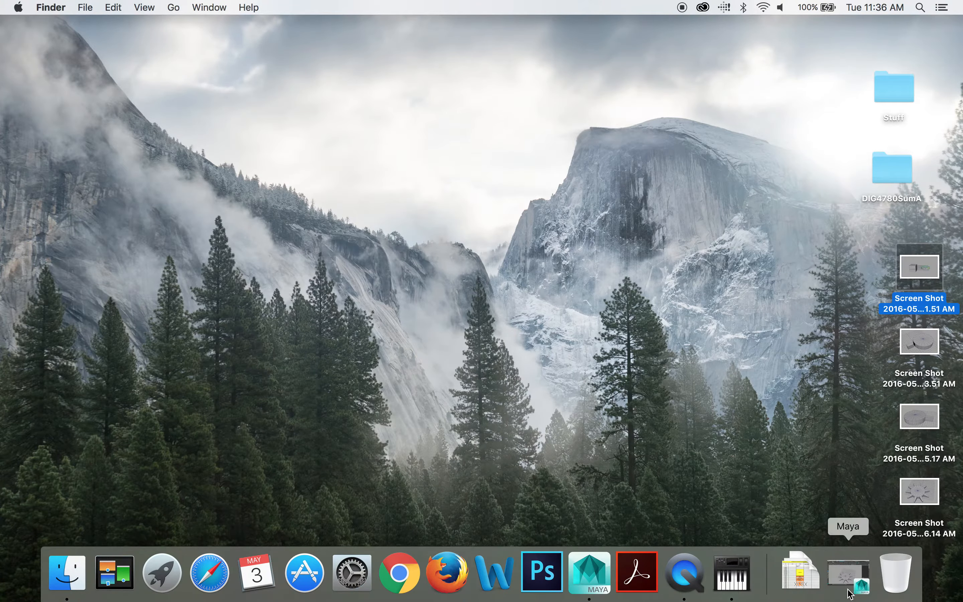
click(849, 573)
- Paint-select all the faces of the gear's circular top cap, leaving the teeth unselected
alt+drag(424, 360, 510, 376)
right_drag(422, 327, 423, 239)
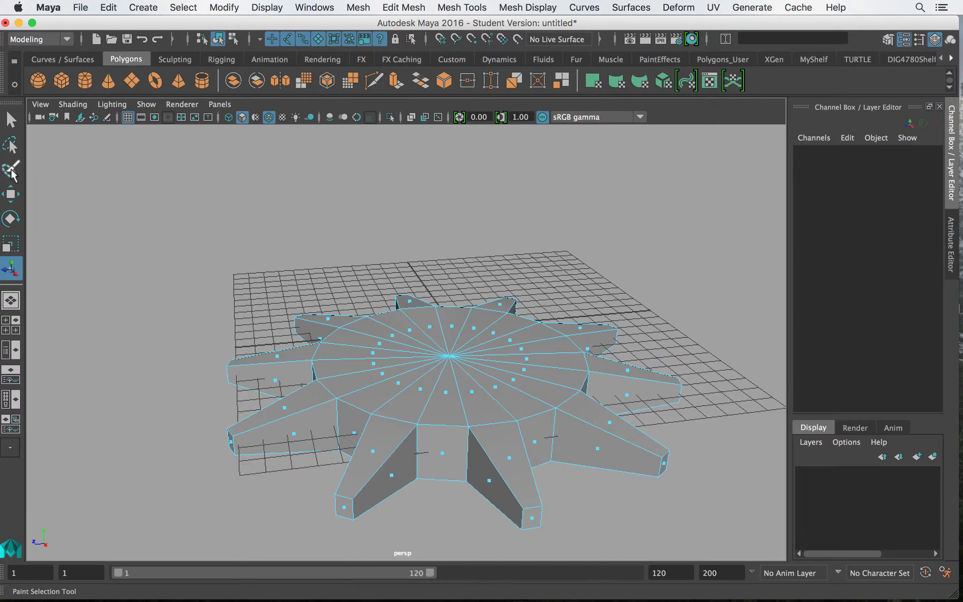
click(11, 170)
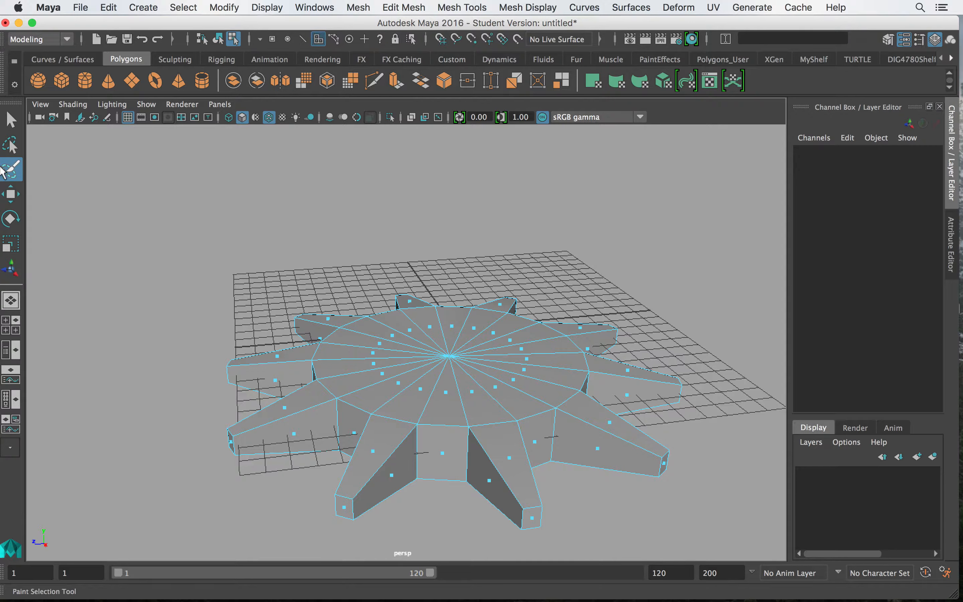
mouse_move(451, 409)
mouse_down()
mouse_move(412, 374)
mouse_move(469, 337)
mouse_move(545, 380)
mouse_move(498, 333)
mouse_move(452, 335)
mouse_move(436, 347)
mouse_move(440, 296)
mouse_move(419, 365)
mouse_move(295, 355)
mouse_move(367, 372)
mouse_up()
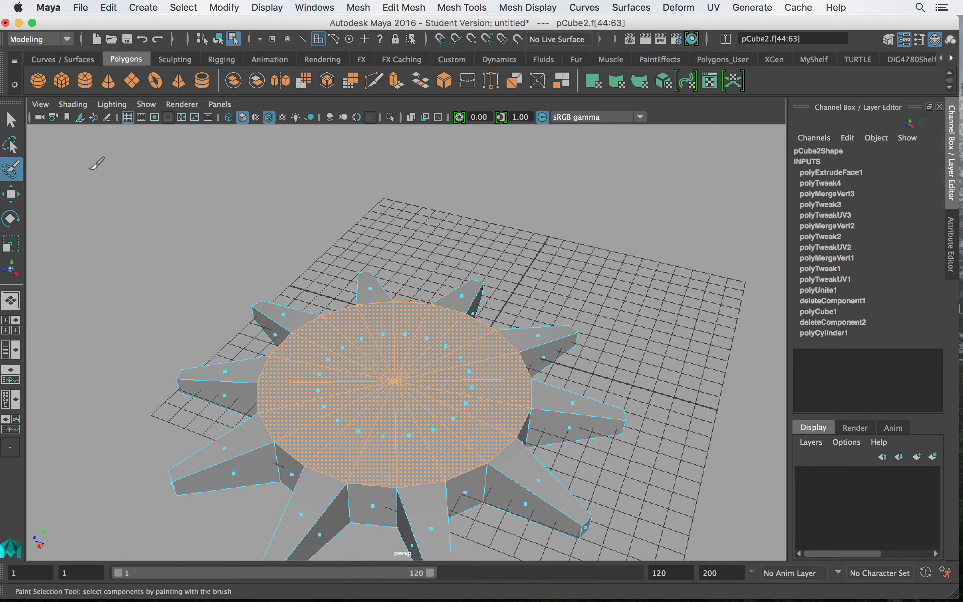
- Extrude the cap faces upward with Translate Y 7.675 and scale them uniformly to 0.5 to form a tapered body
click(403, 7)
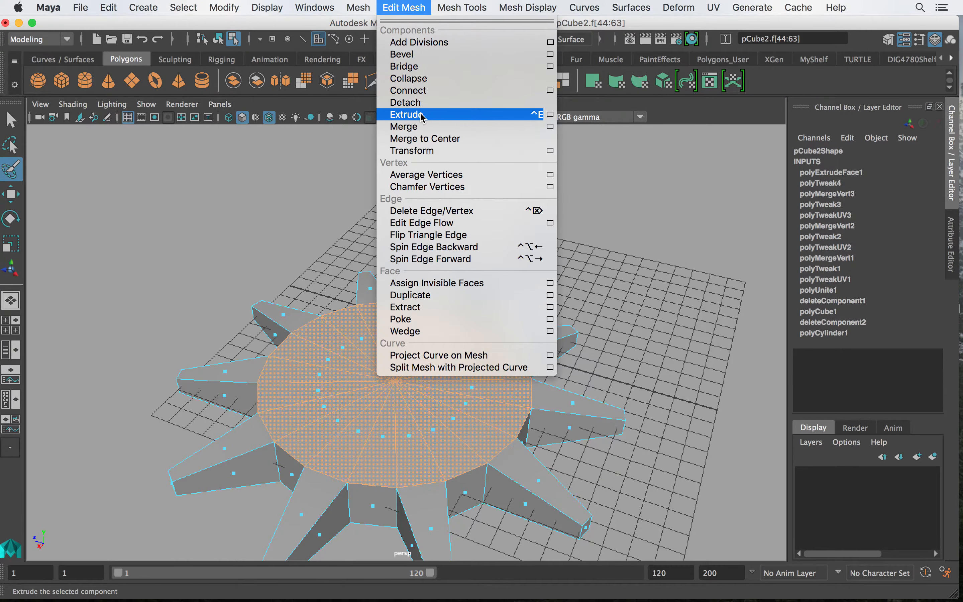
click(406, 114)
alt+drag(419, 349, 414, 366)
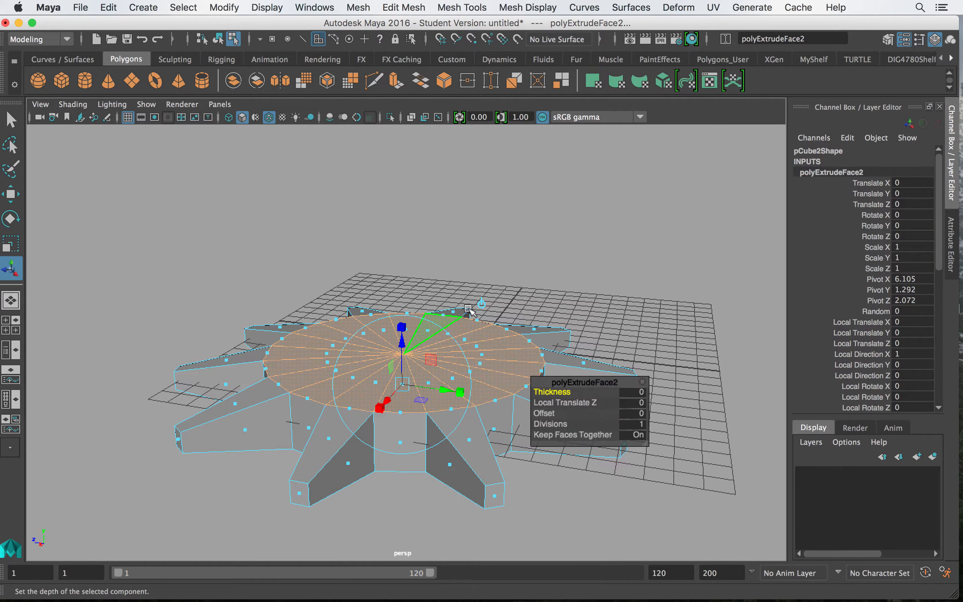
click(482, 305)
drag(402, 314, 458, 305)
drag(414, 355, 475, 293)
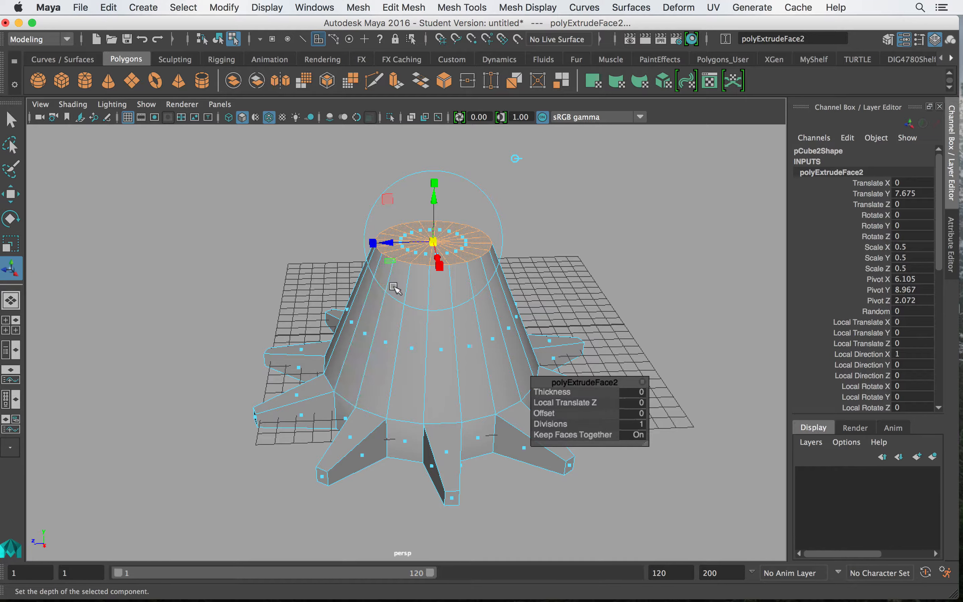
- Return to object mode, deselect the gear and capture a screenshot of the tapered extrusion
right_drag(394, 288, 492, 184)
click(239, 313)
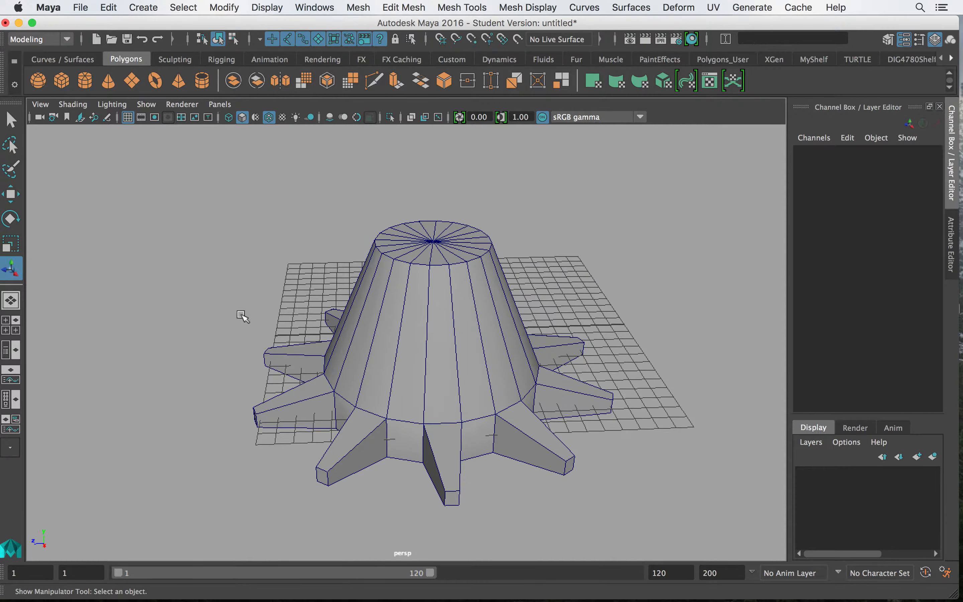
drag(207, 184, 703, 534)
- Restore the cap face selection, extrude it again with Translate Y 1.685, then widen and raise the faces into a flared section
key(super+z)
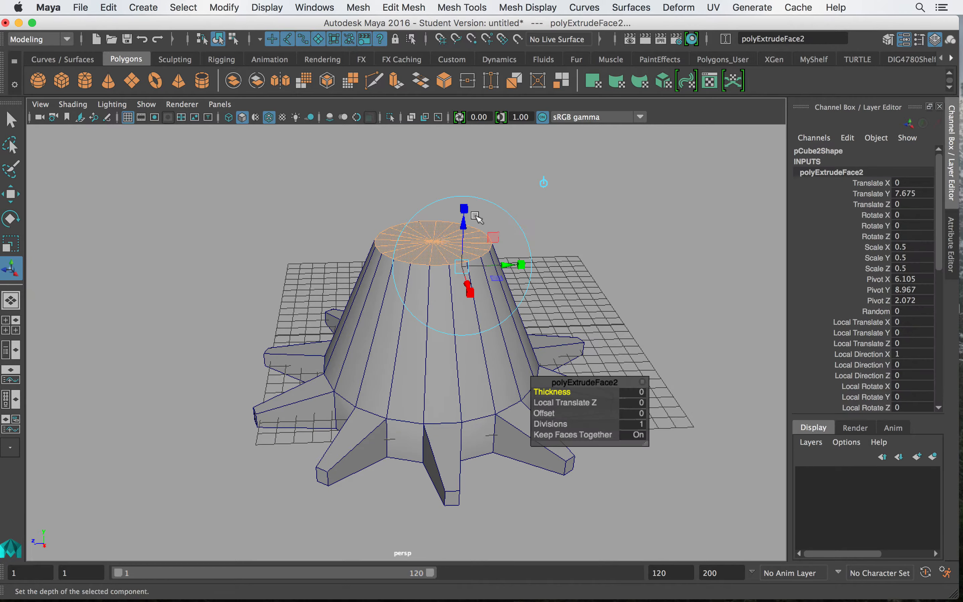
drag(463, 227, 465, 221)
key(super+z)
click(474, 3)
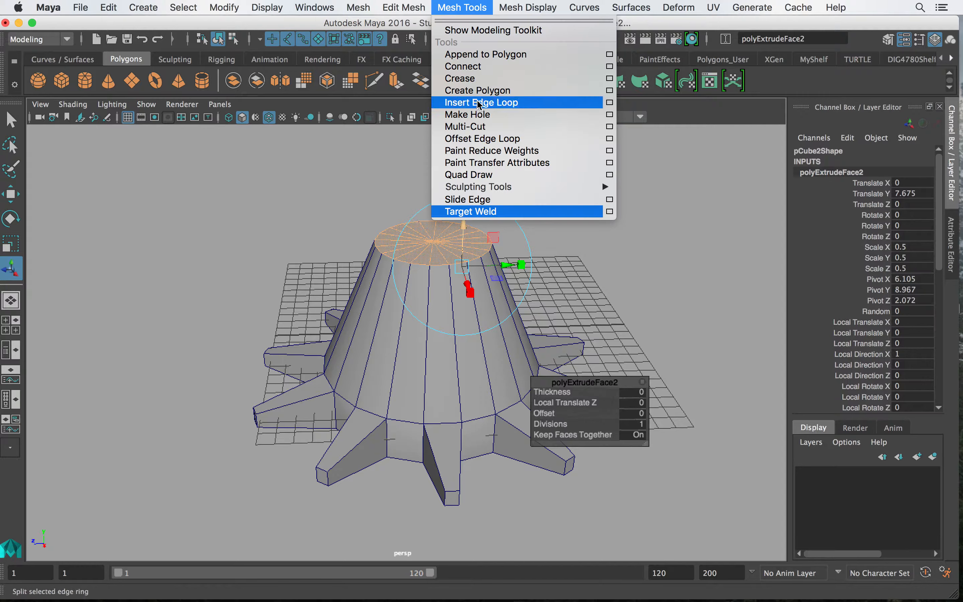
click(463, 170)
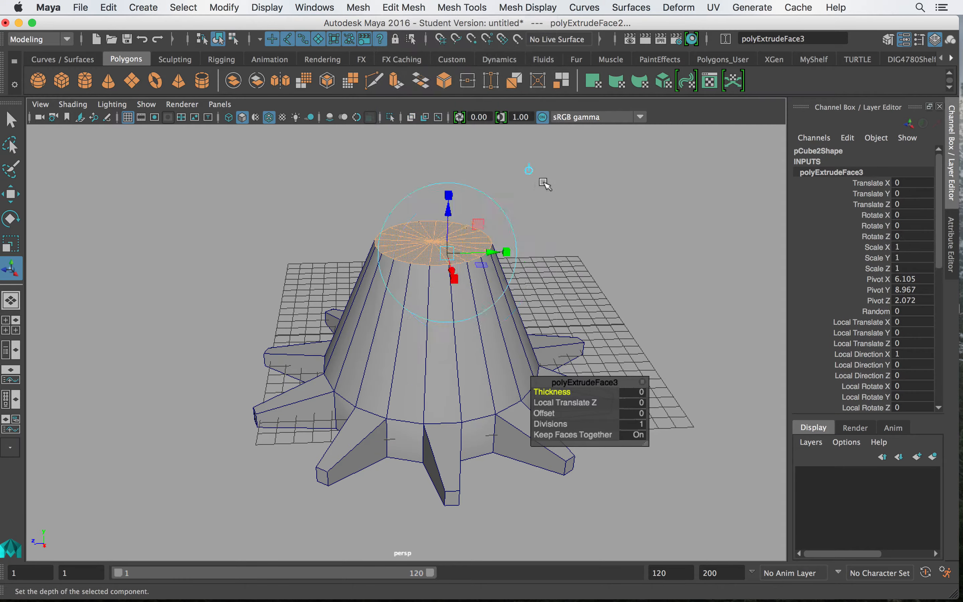
click(530, 169)
drag(436, 202, 437, 172)
key(r)
drag(434, 213, 474, 206)
key(w)
drag(438, 151, 438, 38)
alt+drag(507, 368, 375, 407)
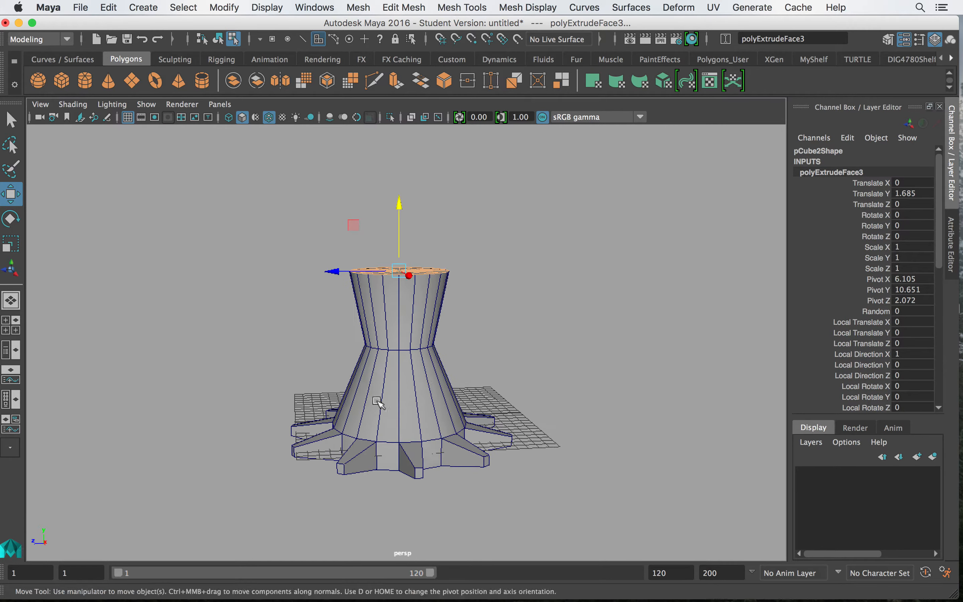
- Select the top cap faces of the flared section, delete them and return to object mode
click(535, 292)
alt+drag(437, 298, 421, 273)
key(super+z)
right_drag(422, 272, 408, 299)
click(381, 264)
right_drag(382, 266, 383, 239)
alt+drag(421, 275, 422, 255)
drag(306, 249, 493, 298)
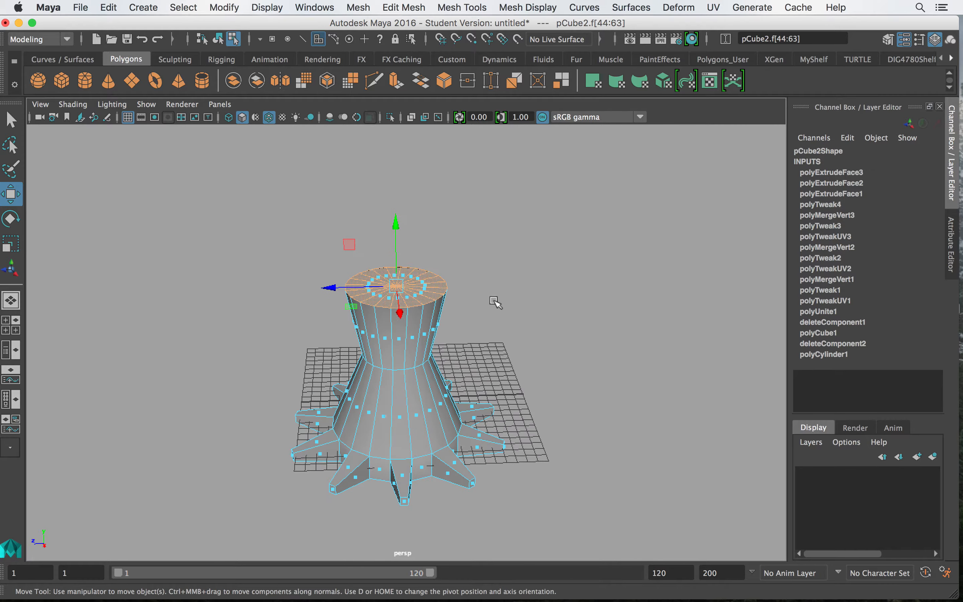
click(492, 298)
right_drag(412, 371, 434, 348)
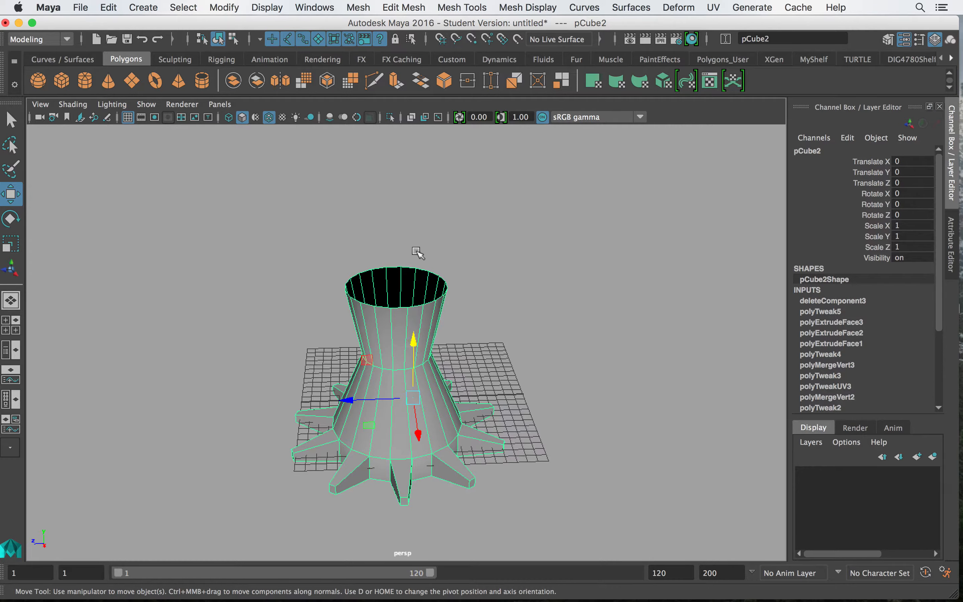
- Duplicate the open mesh, flip the copy with Scale Y -1 and raise it to Translate Y 32.573 above the original
key(ctrl+d)
drag(416, 339, 434, 266)
key(r)
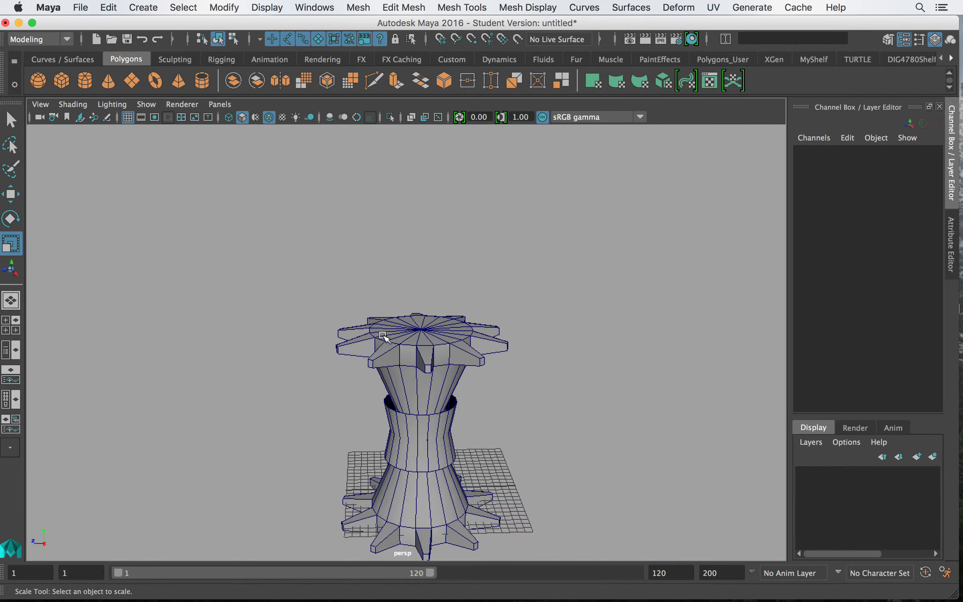
click(383, 336)
key(w)
drag(434, 265, 461, 348)
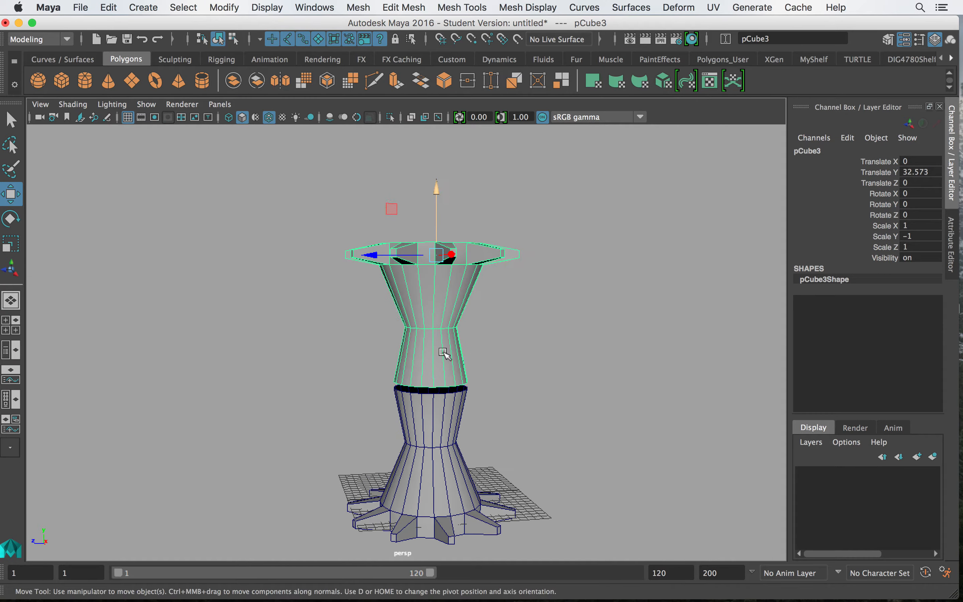
- Deselect both halves and capture a screenshot of the mirrored pair
click(428, 407)
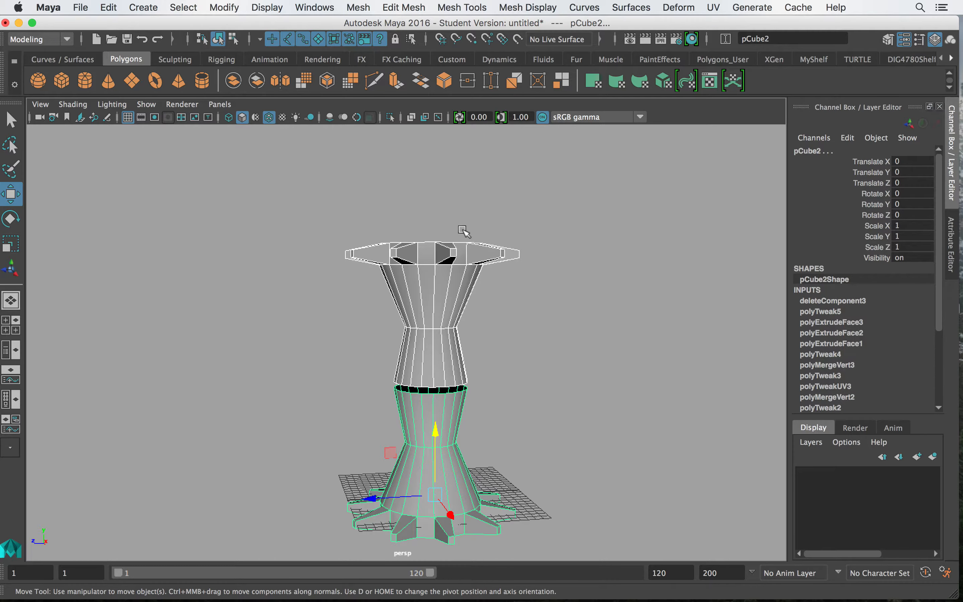
click(472, 348)
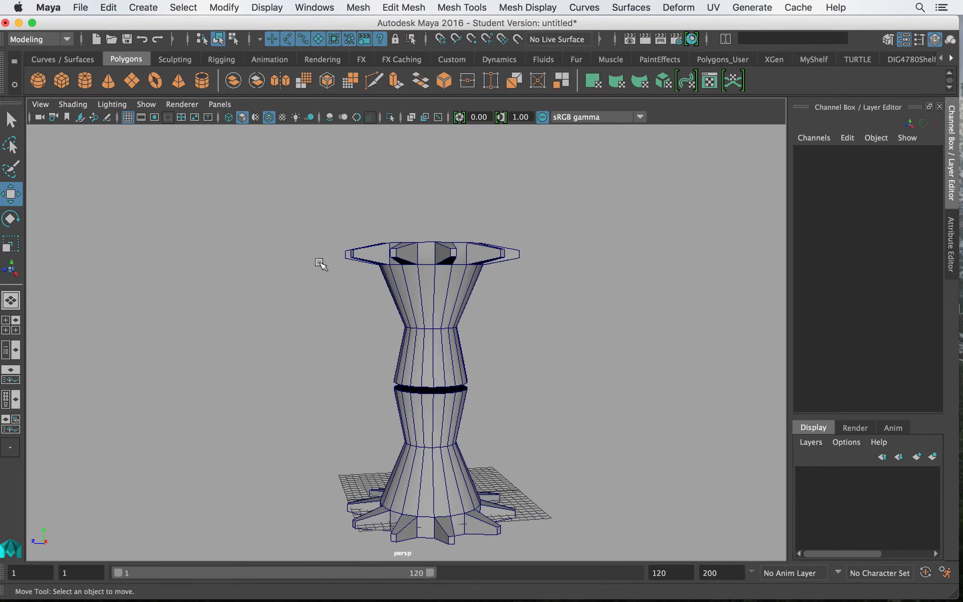
drag(336, 321, 644, 551)
- Select the upper and lower halves and combine them into one mesh
click(440, 350)
click(438, 430)
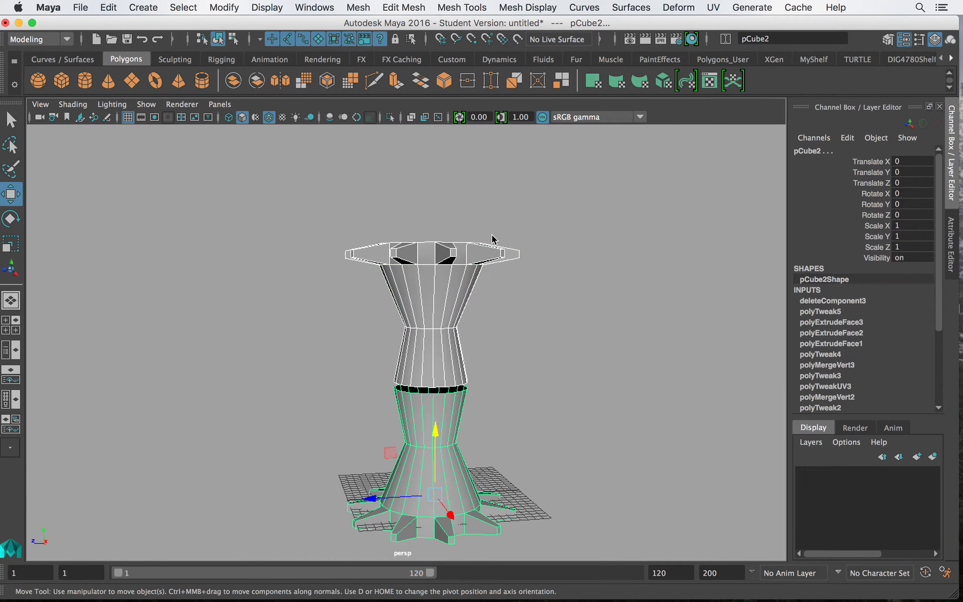
click(402, 8)
mouse_move(358, 8)
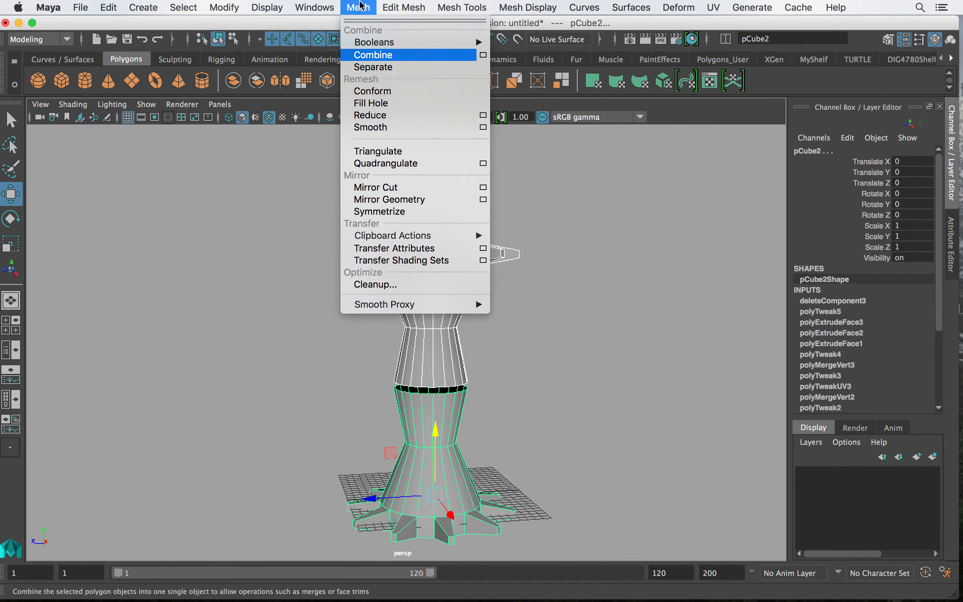
click(377, 59)
scroll(449, 382, down, 2)
alt+middle_drag(446, 324, 438, 284)
alt+right_drag(439, 284, 680, 512)
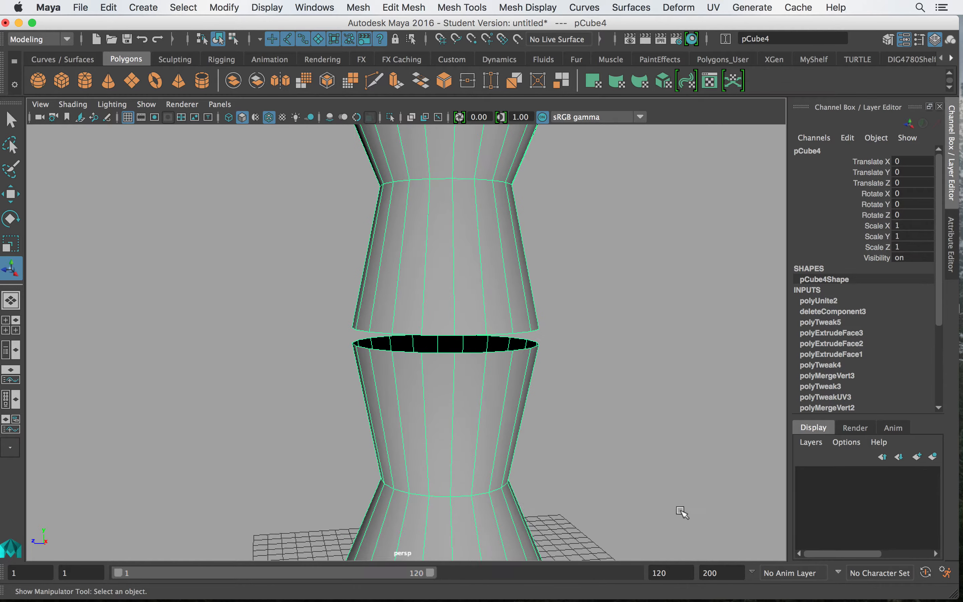
mouse_move(486, 349)
alt+mouse_down()
mouse_move(482, 341)
mouse_move(484, 352)
alt+mouse_up()
alt+right_drag(484, 352, 552, 397)
alt+drag(479, 361, 478, 353)
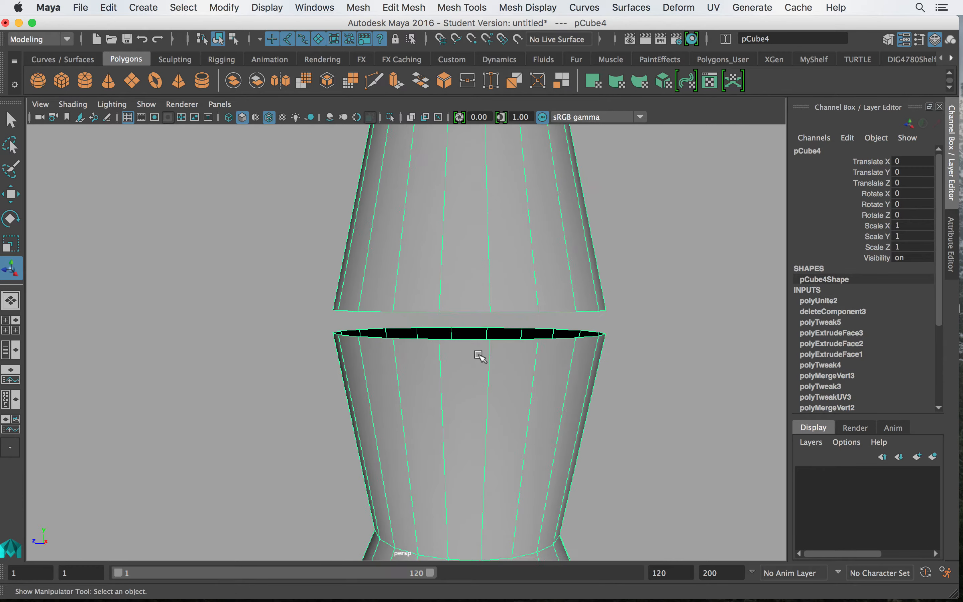
right_drag(457, 203, 451, 166)
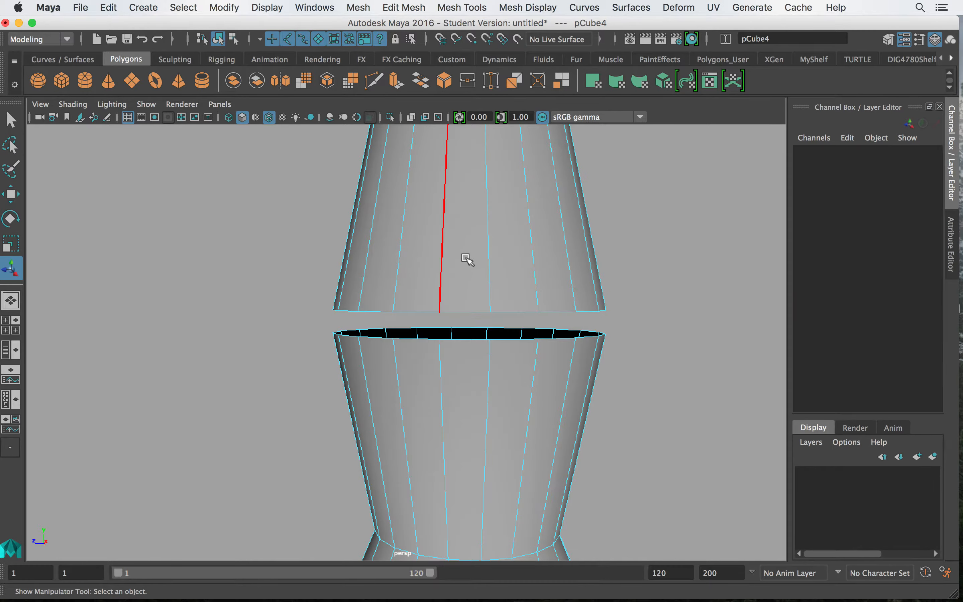
click(460, 310)
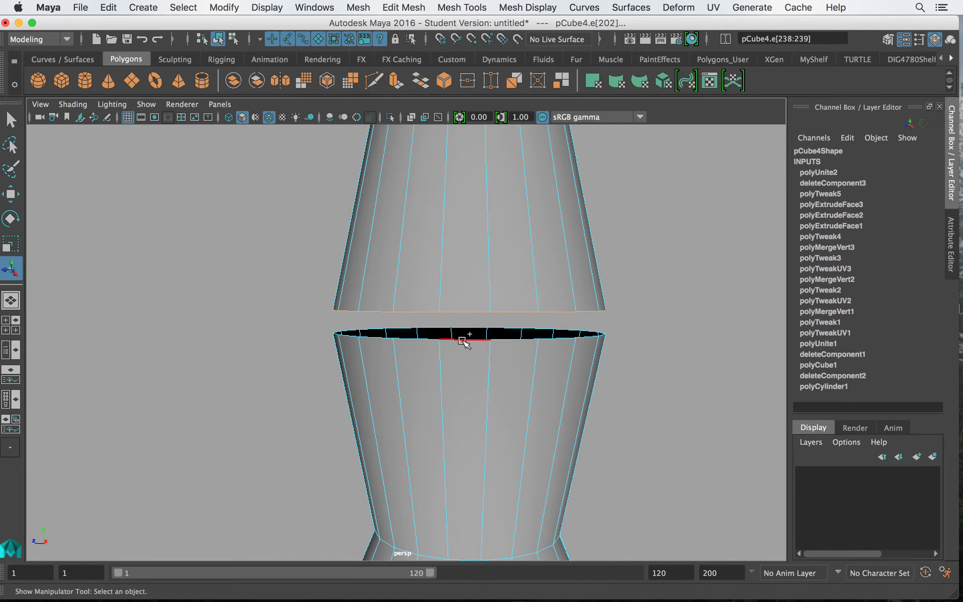
click(461, 4)
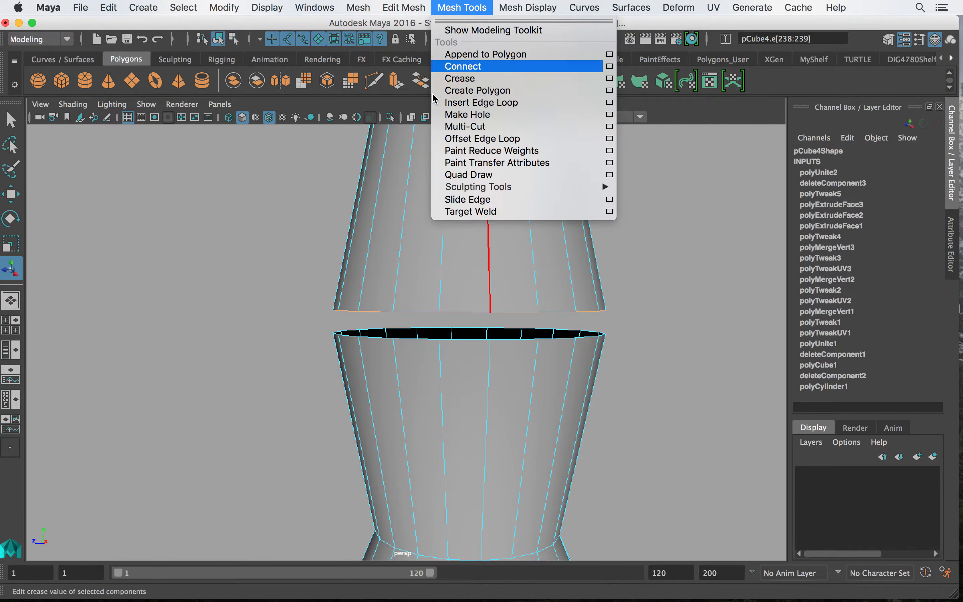
mouse_move(383, 4)
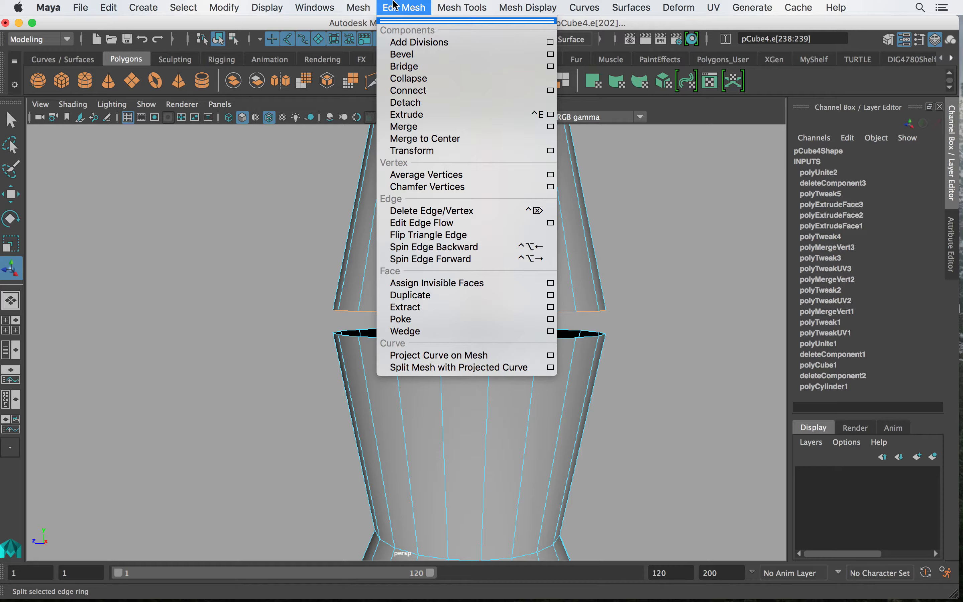
click(251, 319)
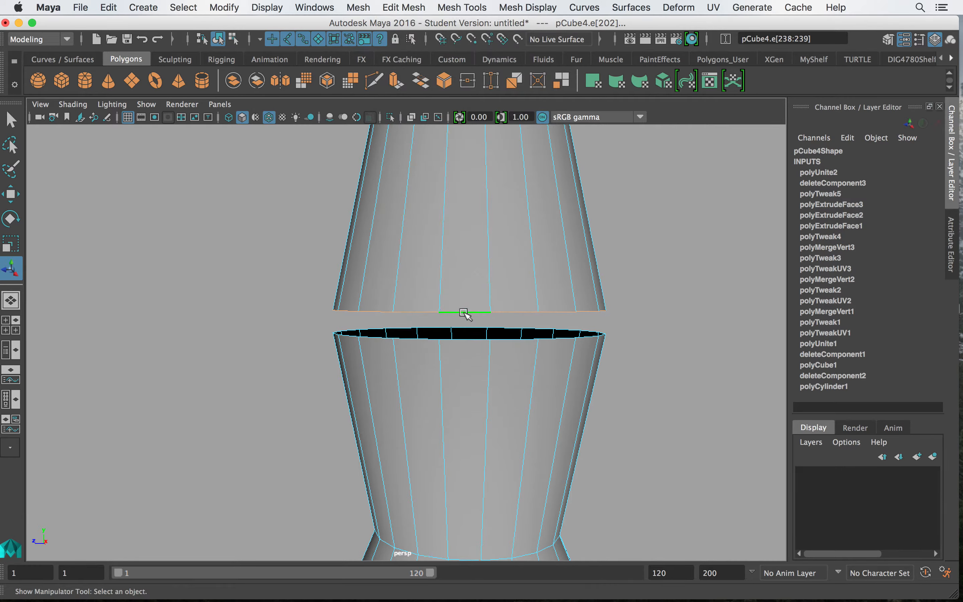
- Select the vertex ring on the upper half's open rim and move it down to meet the lower half's rim
right_drag(469, 302, 402, 204)
drag(289, 272, 701, 319)
key(w)
drag(469, 236, 467, 261)
mouse_move(393, 296)
alt+mouse_down()
mouse_move(393, 286)
mouse_move(393, 296)
alt+mouse_up()
- Select the vertices of both meeting rims and merge them with a Distance Threshold of 1
drag(765, 376, 765, 376)
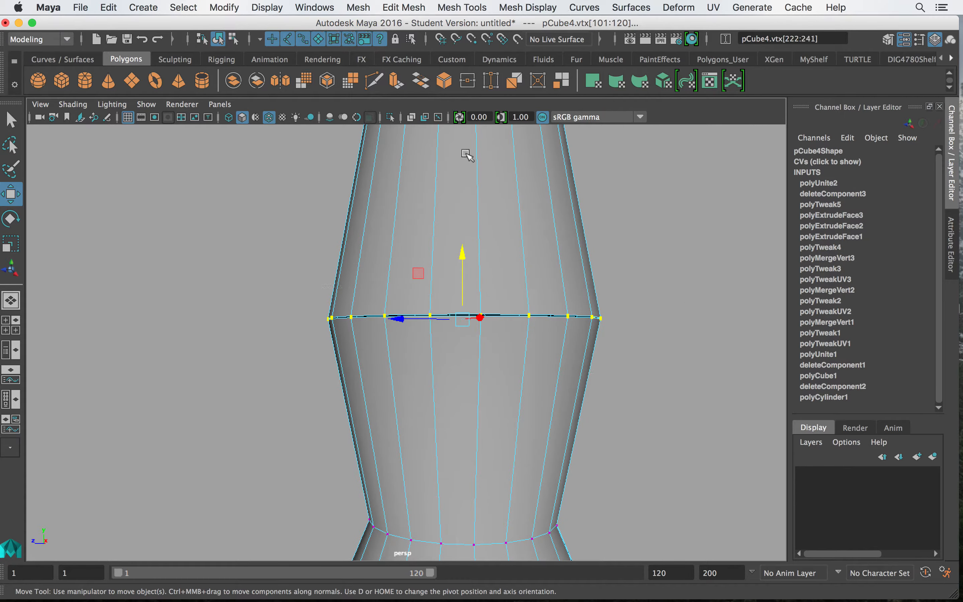
click(407, 5)
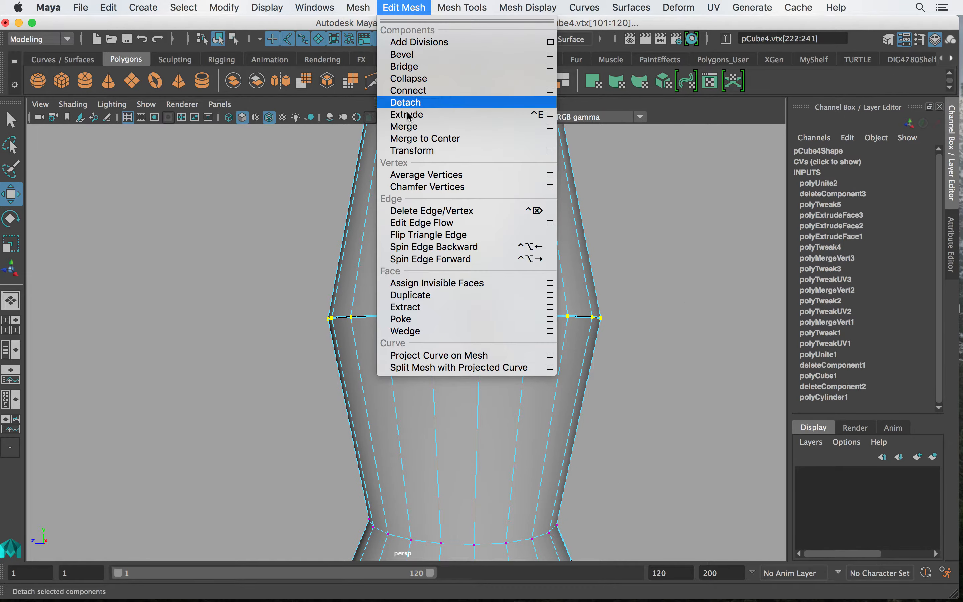
click(408, 127)
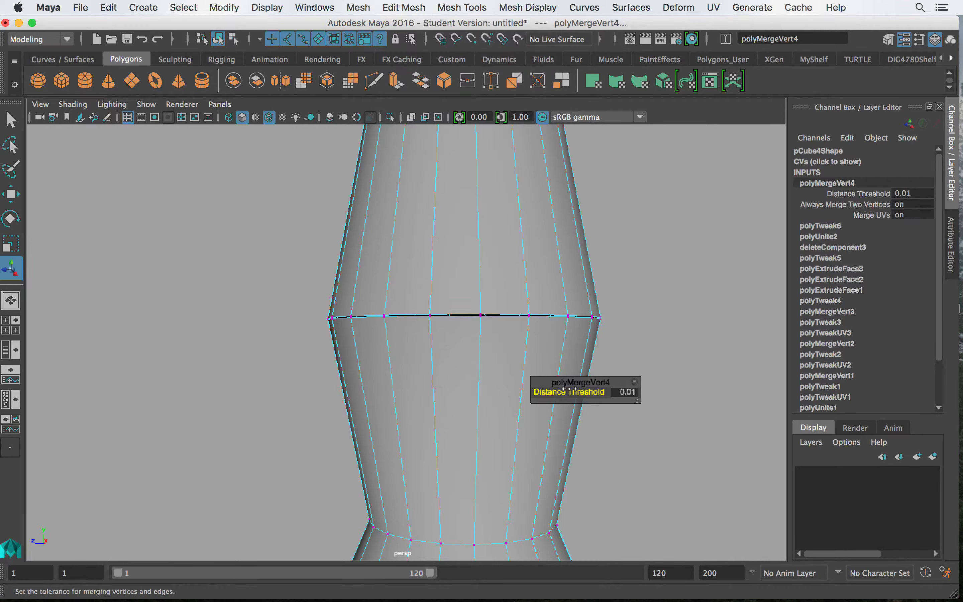
drag(561, 392, 585, 391)
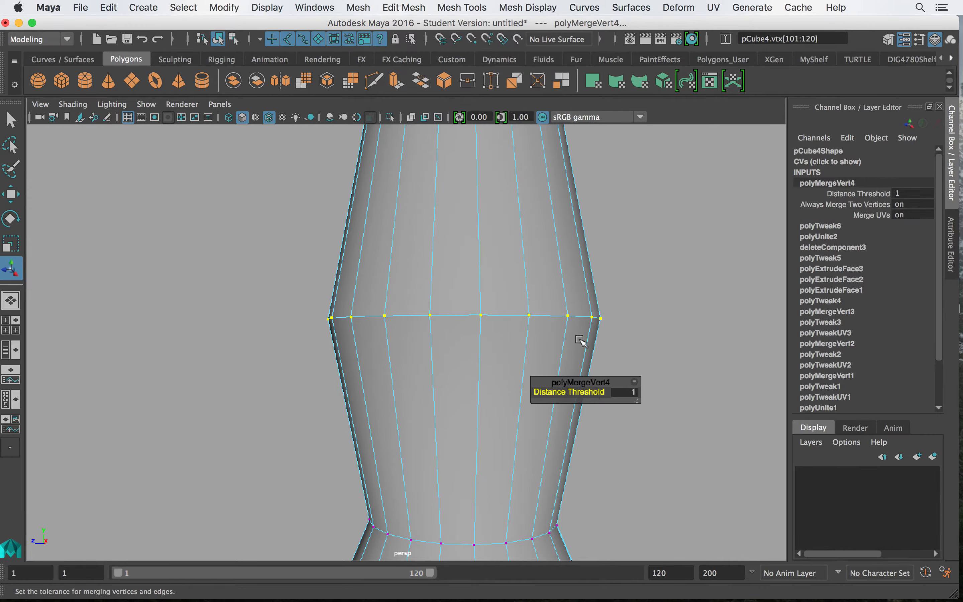
click(403, 7)
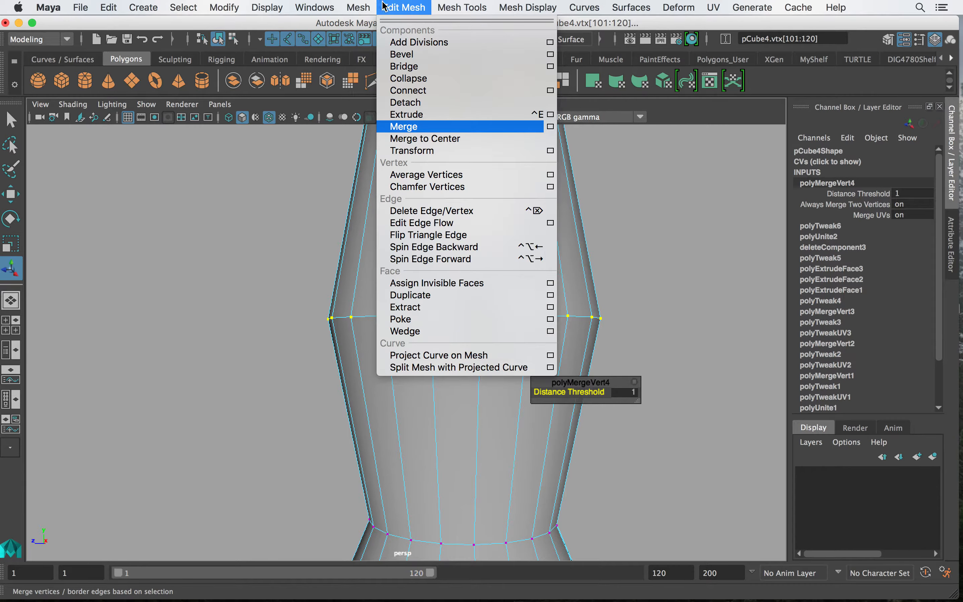
click(228, 273)
- Return to object mode, frame the whole welded column, deselect it and capture a screenshot
alt+drag(490, 250, 488, 261)
right_drag(486, 247, 551, 178)
scroll(541, 228, down, 10)
alt+drag(542, 228, 544, 250)
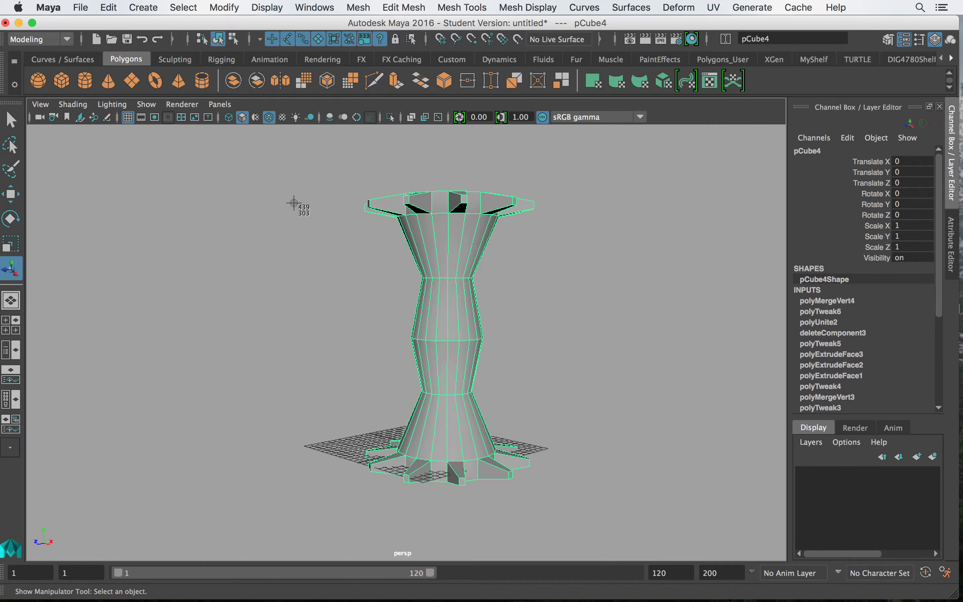
click(296, 247)
drag(285, 172, 668, 544)
- Select the two face bands around the column's middle and extrude them outward with a Local Translate Z of 2.691
alt+drag(611, 279, 542, 285)
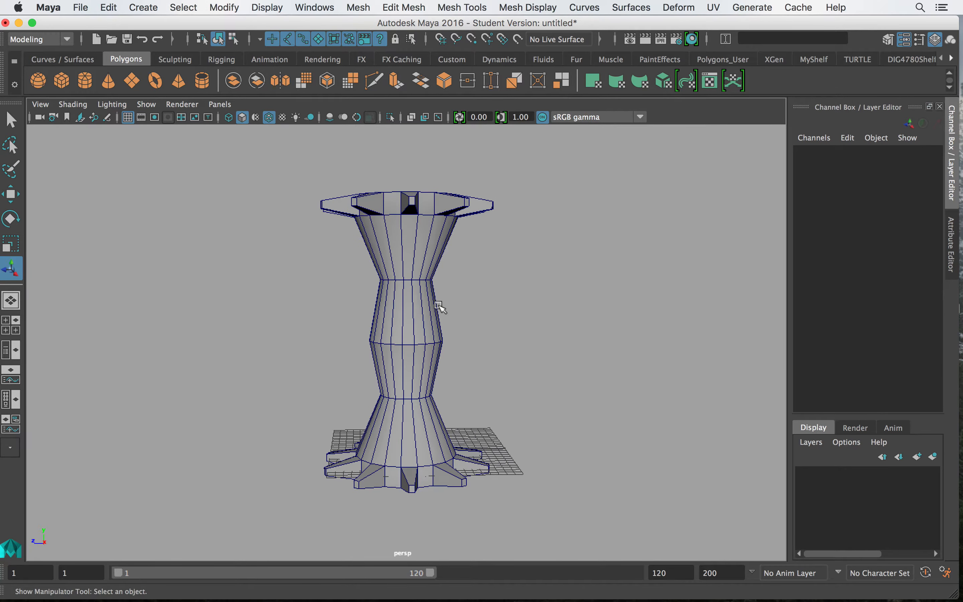
click(437, 305)
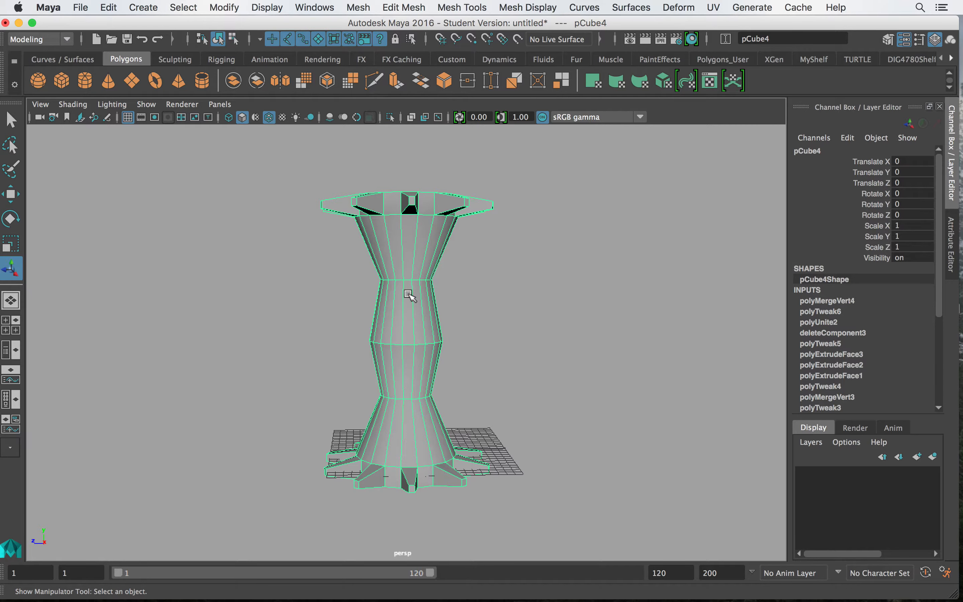
right_drag(400, 296, 397, 239)
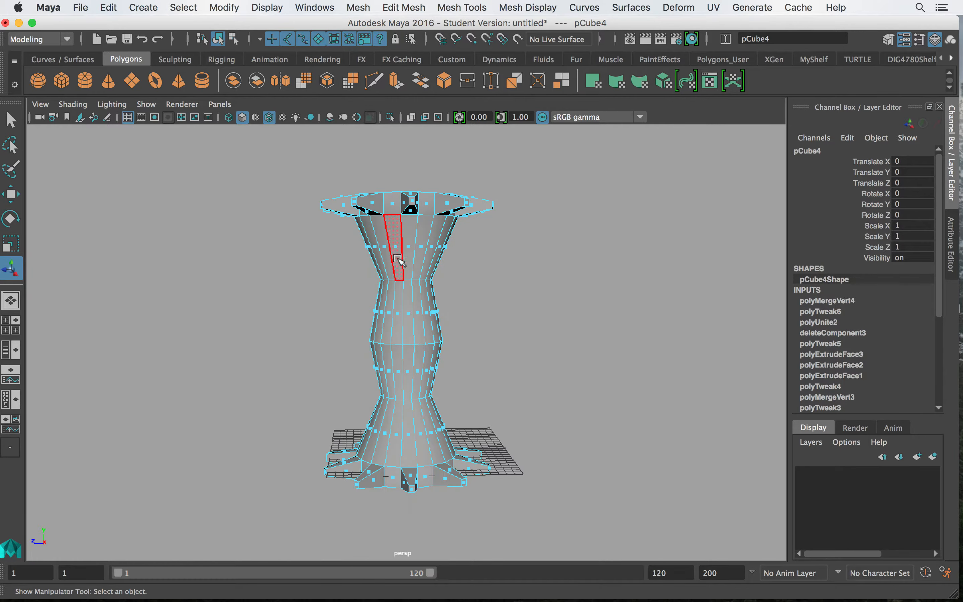
drag(344, 298, 355, 307)
drag(483, 376, 484, 376)
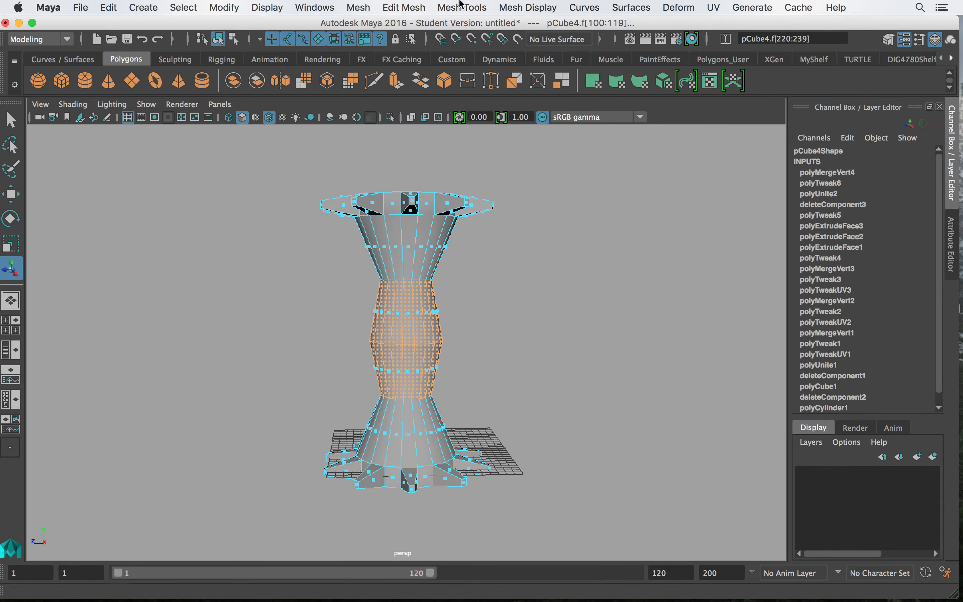
click(410, 7)
click(417, 115)
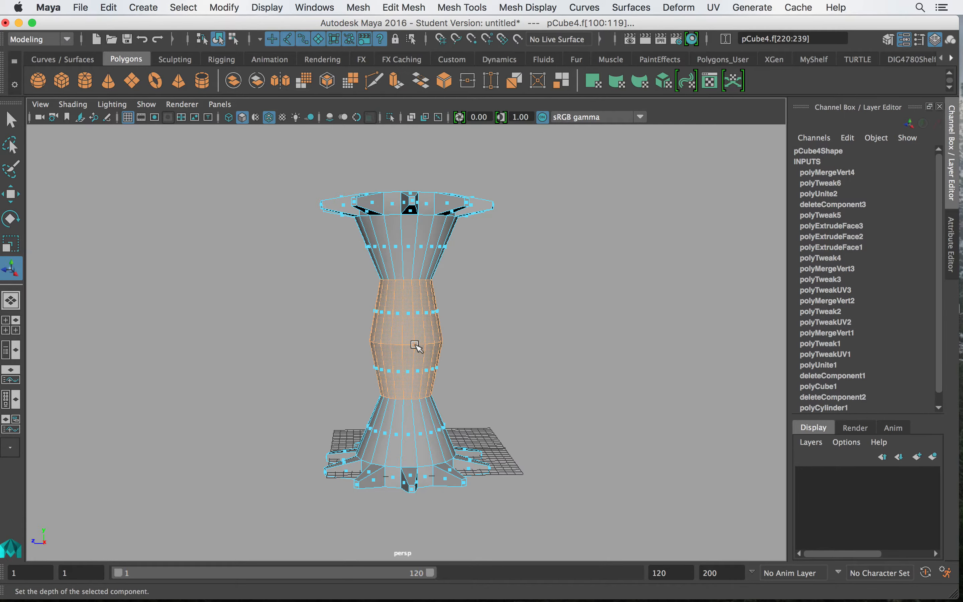
alt+drag(444, 321, 394, 306)
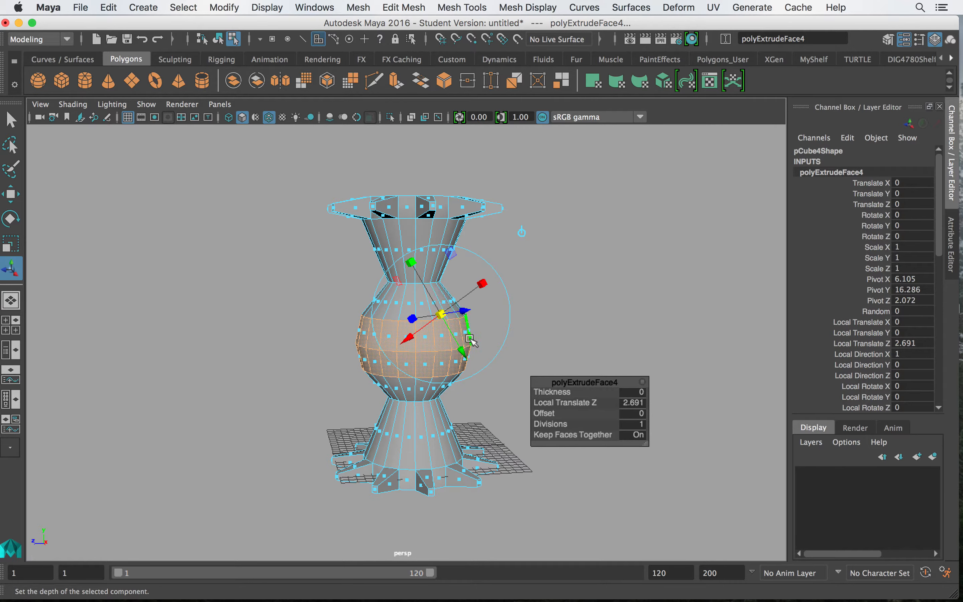
click(595, 337)
- Capture a screenshot of the bulged column in object mode, check the saved images on the desktop and return to Maya
right_drag(441, 211, 511, 182)
alt+drag(558, 269, 478, 313)
drag(279, 180, 577, 508)
alt+drag(470, 357, 555, 377)
click(19, 25)
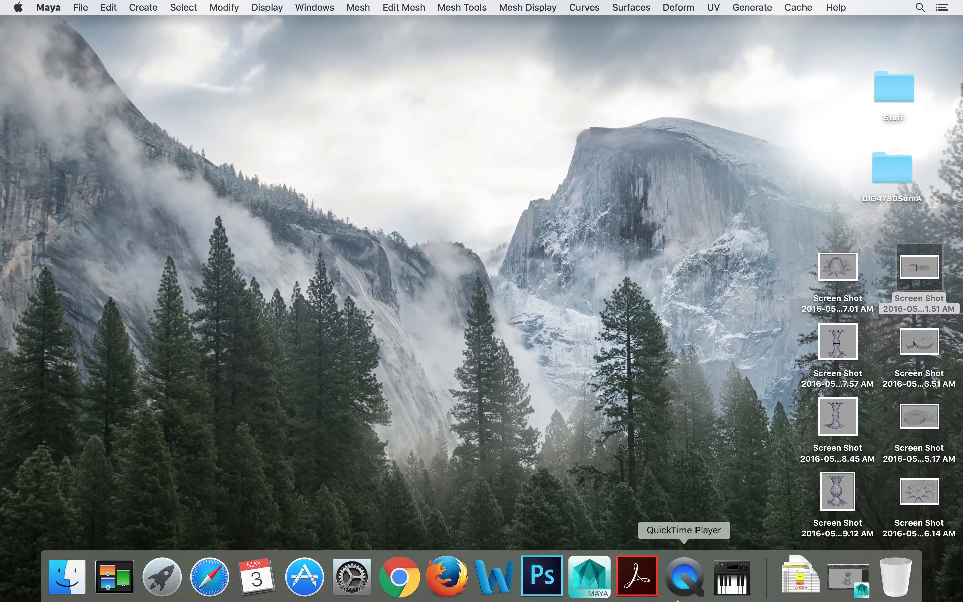
click(848, 578)
- Select the column, preview it smoothed and return it to the unsmoothed display
mouse_move(420, 284)
alt+mouse_down()
mouse_move(449, 263)
mouse_move(419, 282)
mouse_move(417, 269)
alt+mouse_up()
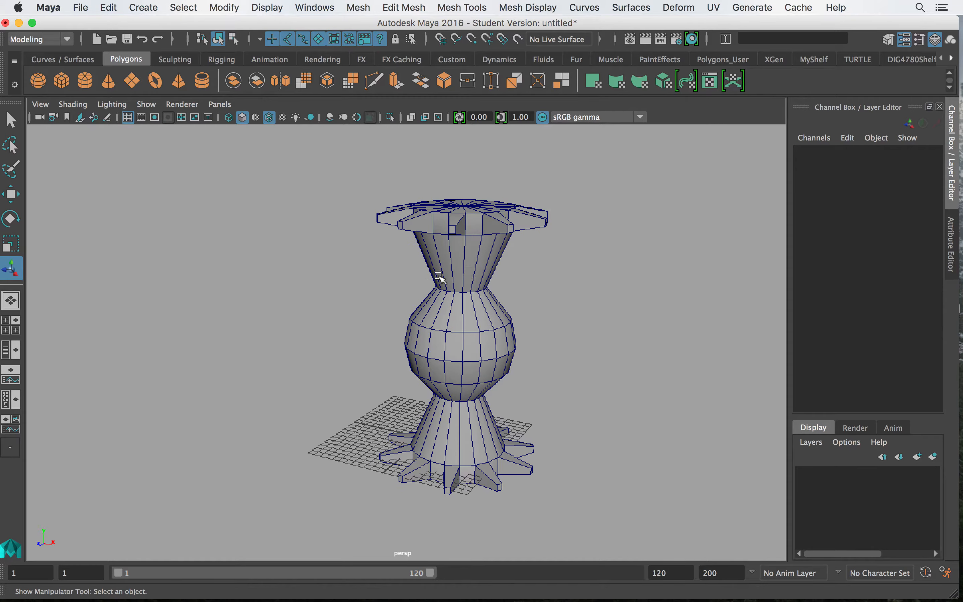
click(439, 276)
key(3)
key(1)
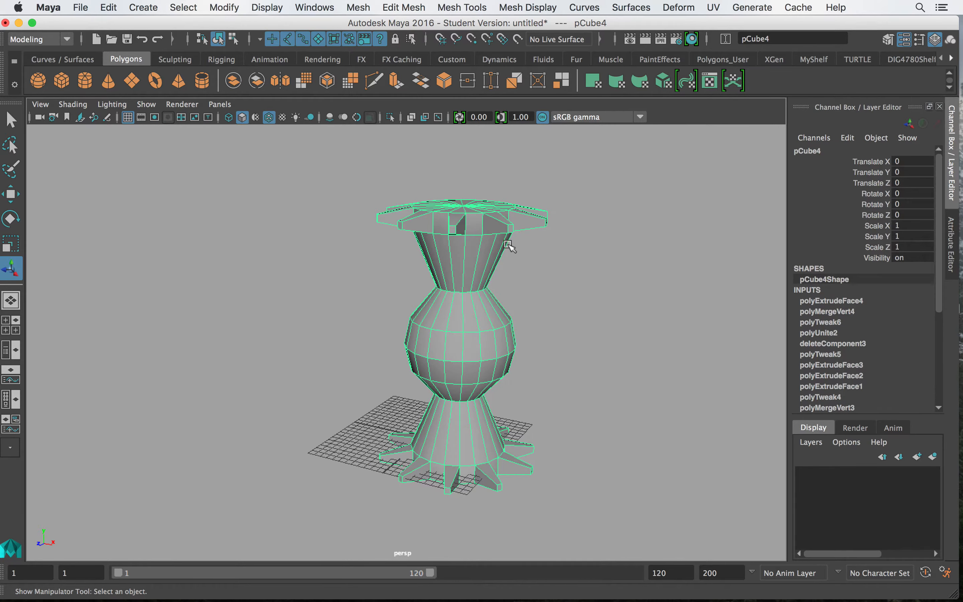
- Apply the Smooth operation to the whole column mesh and deselect it
alt+drag(510, 246, 421, 266)
click(422, 6)
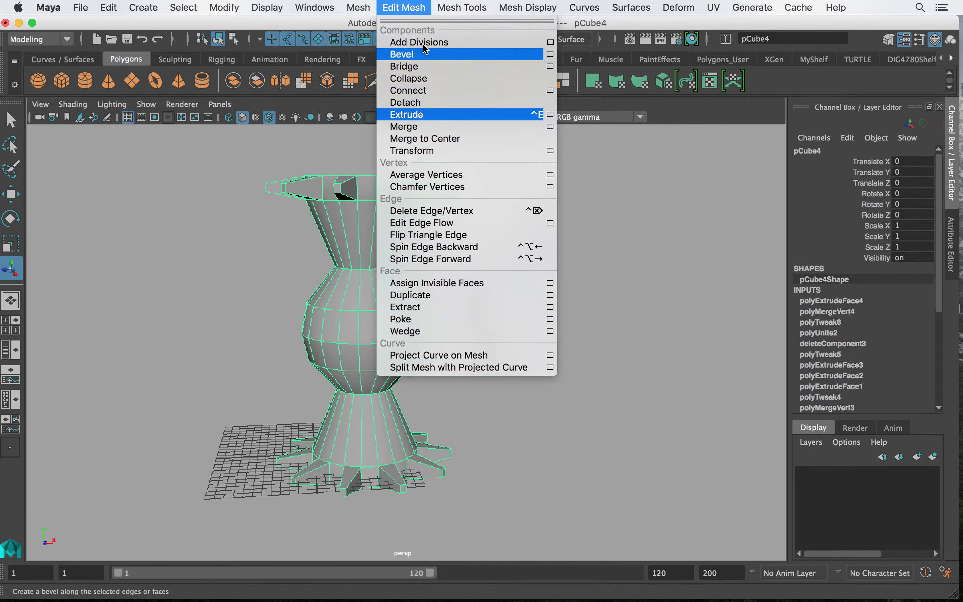
mouse_move(358, 7)
click(392, 127)
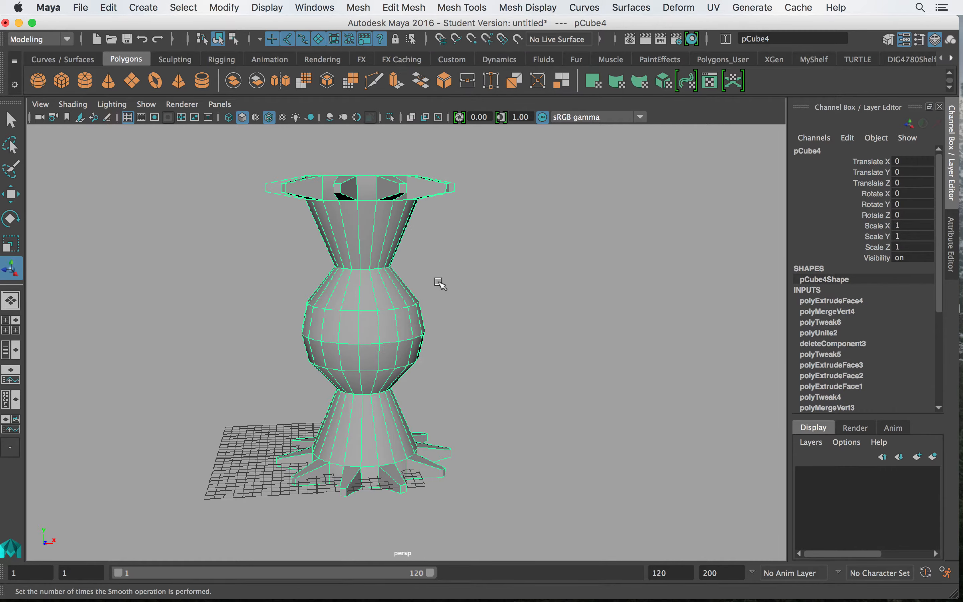
click(503, 273)
alt+drag(503, 273, 421, 297)
scroll(438, 297, down, 2)
alt+middle_drag(457, 295, 485, 296)
scroll(477, 295, down, 3)
- Try to change the Subdivision Levels of the column's smooth operation and undo the attempt
click(380, 311)
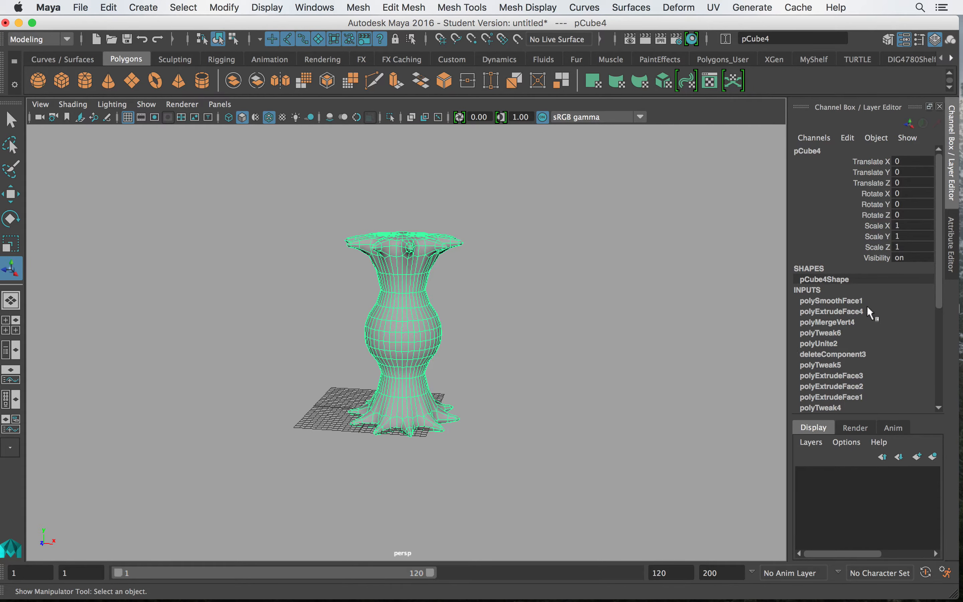
click(837, 301)
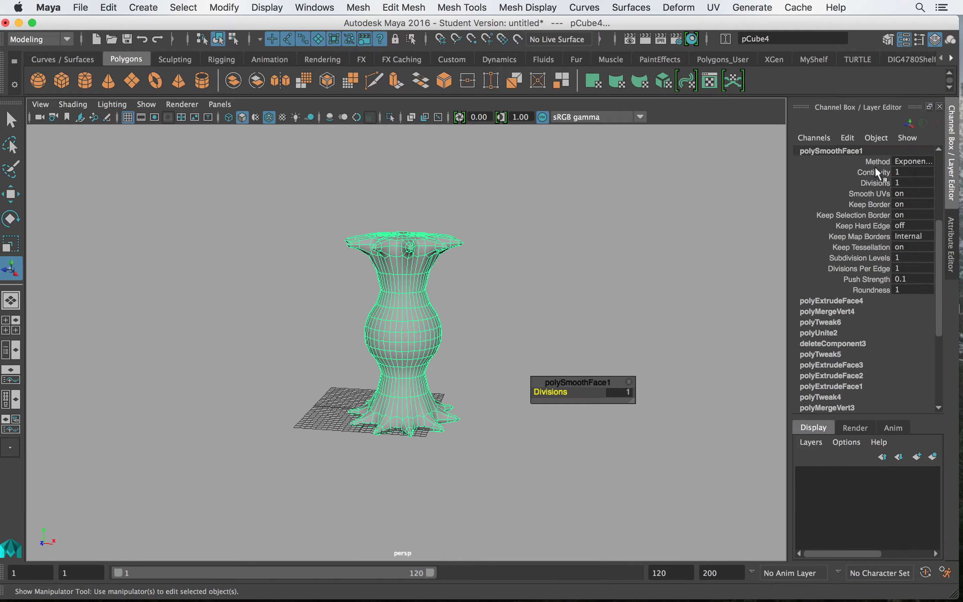
click(863, 257)
middle_drag(678, 238, 705, 234)
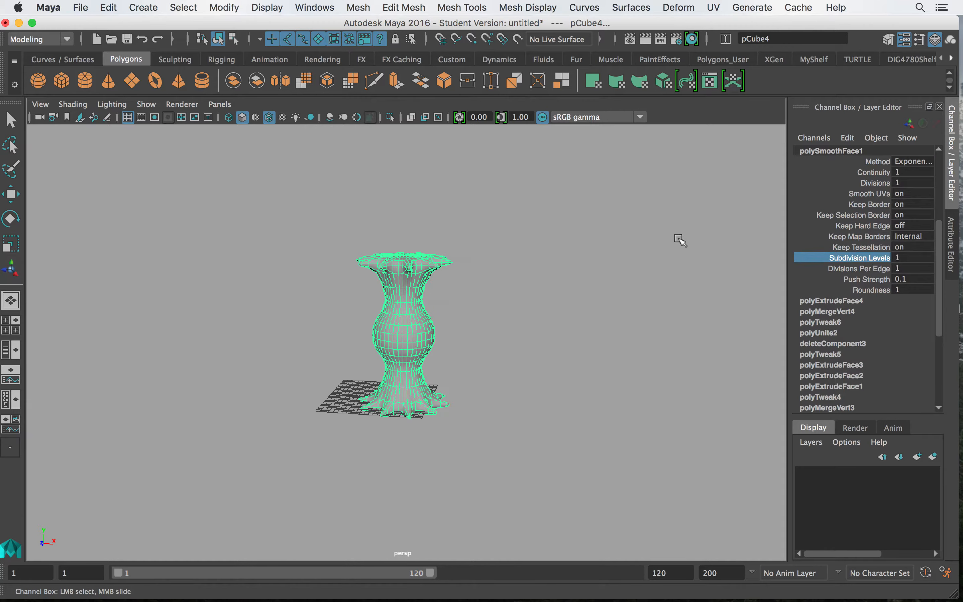
key(super+z)
- Deselect the smoothed column, frame it in full and capture a screenshot of it
mouse_move(417, 274)
alt+mouse_down()
mouse_move(516, 280)
mouse_move(400, 267)
mouse_move(402, 283)
mouse_move(410, 269)
alt+mouse_up()
click(458, 312)
scroll(456, 316, down, 3)
alt+middle_drag(456, 316, 392, 317)
alt+right_drag(392, 317, 582, 364)
alt+middle_drag(385, 322, 469, 329)
mouse_move(426, 334)
alt+mouse_down()
mouse_move(500, 328)
mouse_move(437, 329)
alt+mouse_up()
drag(279, 184, 623, 522)
- Select all vertices above the column's upper neck ring and move them up
alt+drag(445, 299, 432, 327)
click(414, 275)
alt+drag(424, 258, 428, 217)
right_drag(421, 204, 355, 205)
alt+drag(415, 351, 410, 356)
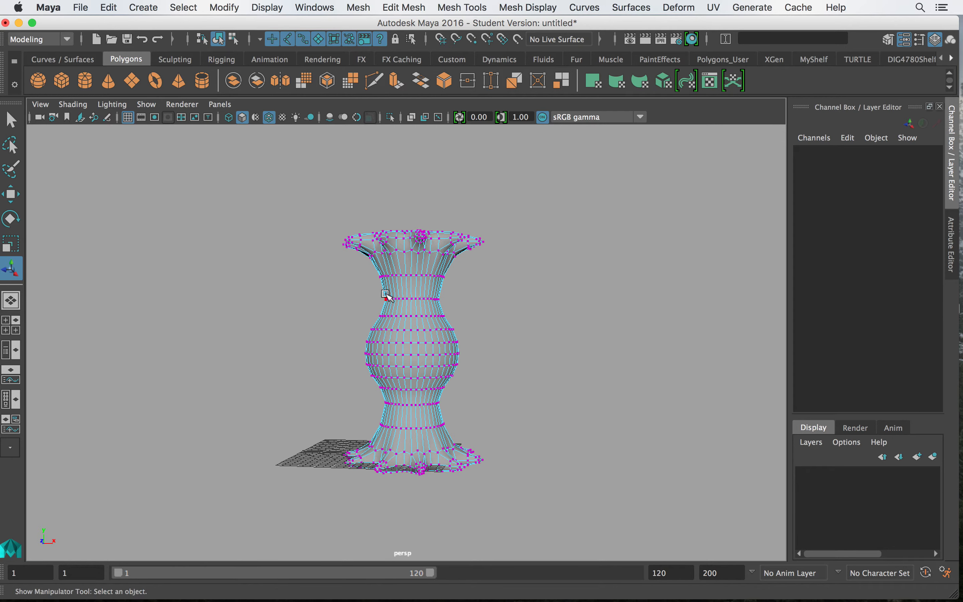
drag(513, 288, 512, 288)
key(w)
drag(410, 191, 411, 155)
- Rotate the selected upper vertices so the column's head tilts, and shift them sideways and down into a bend
key(e)
key(r)
drag(468, 191, 444, 169)
key(w)
drag(464, 211, 429, 208)
drag(371, 145, 372, 170)
- Select the neck ring's vertices, move them up and rotate them to follow the bend of the tilted head
drag(349, 285, 491, 304)
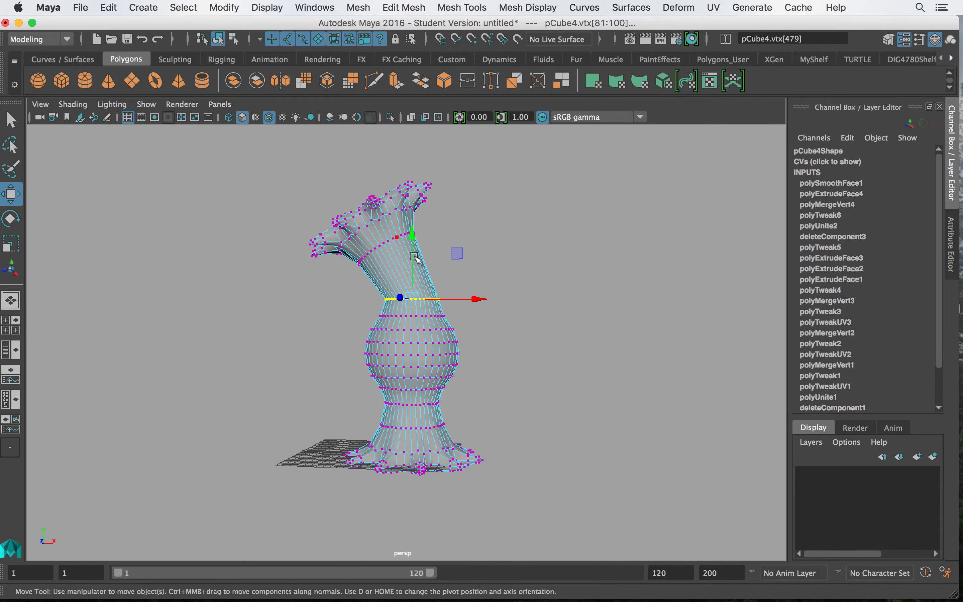
drag(411, 246, 412, 231)
key(e)
drag(465, 251, 409, 238)
key(w)
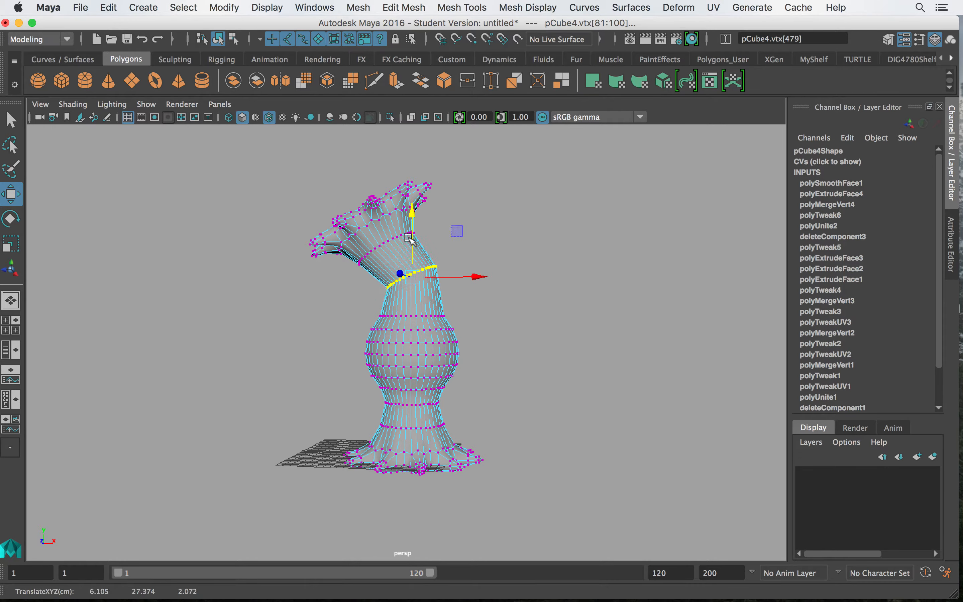
drag(485, 277, 478, 277)
- Return to object mode and capture a screenshot of the whole bent column
right_drag(411, 205, 478, 187)
alt+drag(584, 370, 458, 372)
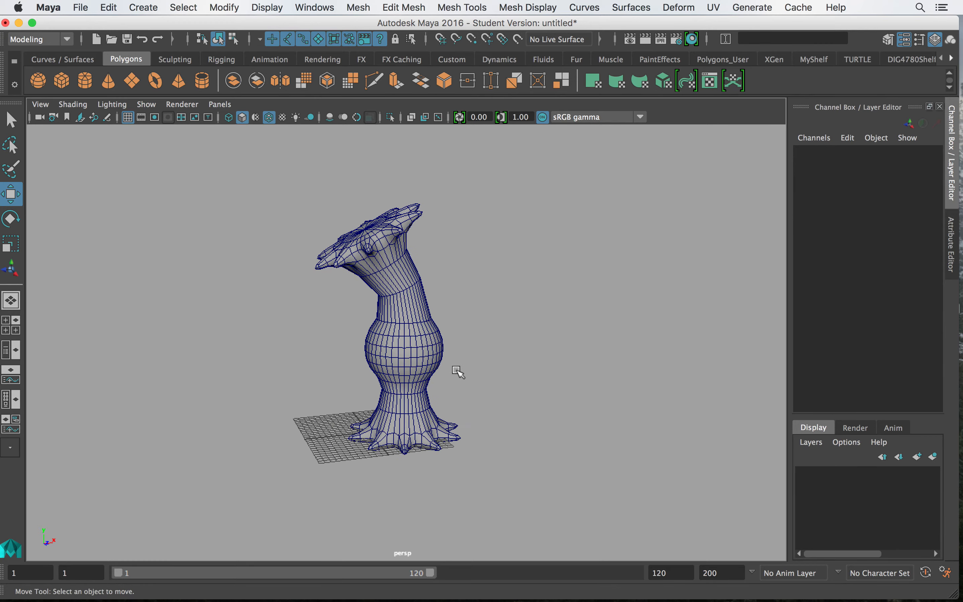
drag(277, 184, 525, 489)
- Minimize Maya and place the two newest screenshots beside the earlier ones on the desktop
click(19, 23)
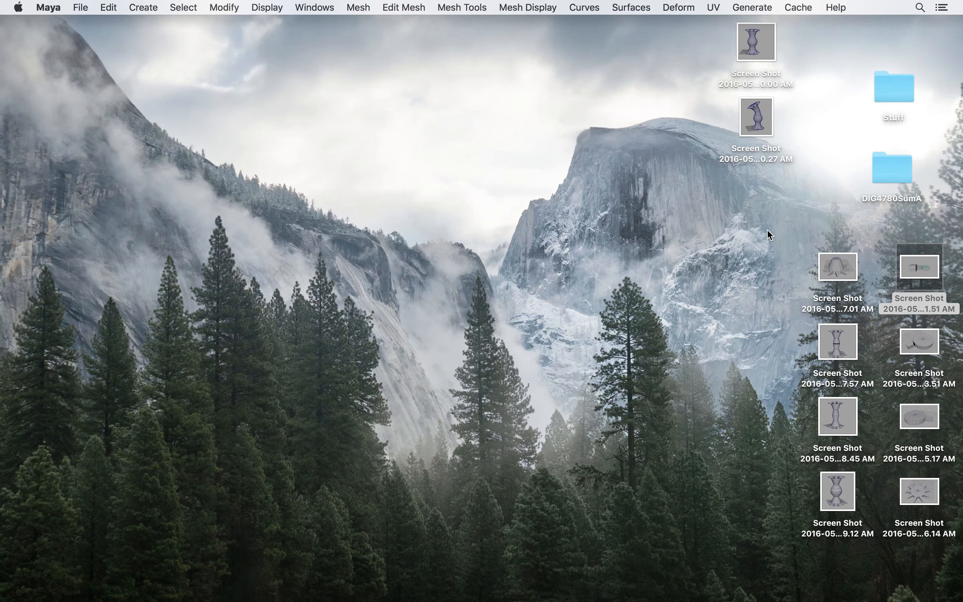
drag(756, 125, 775, 495)
drag(756, 50, 771, 418)
click(915, 2)
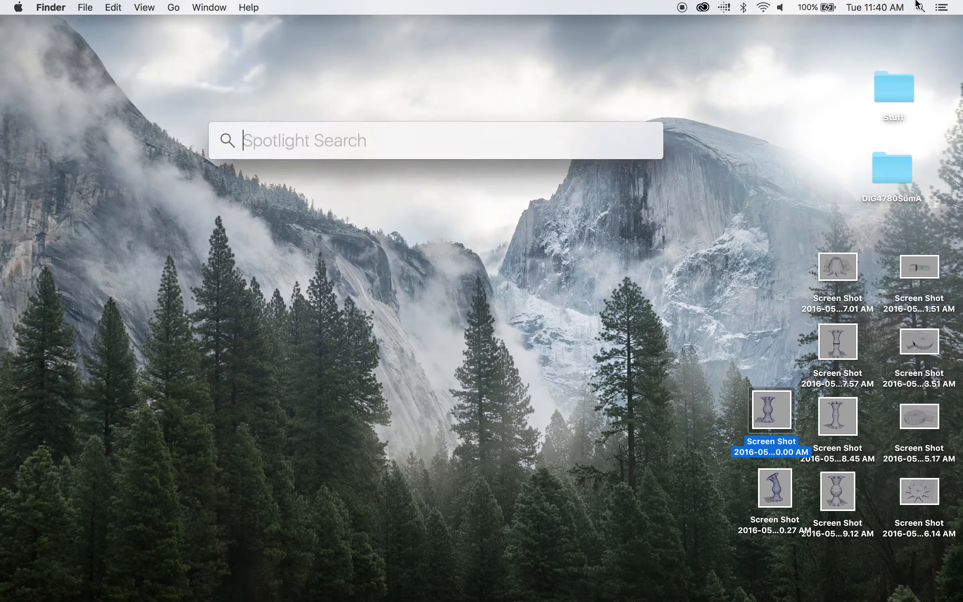
text(ab)
key(BackSpace)
key(Return)
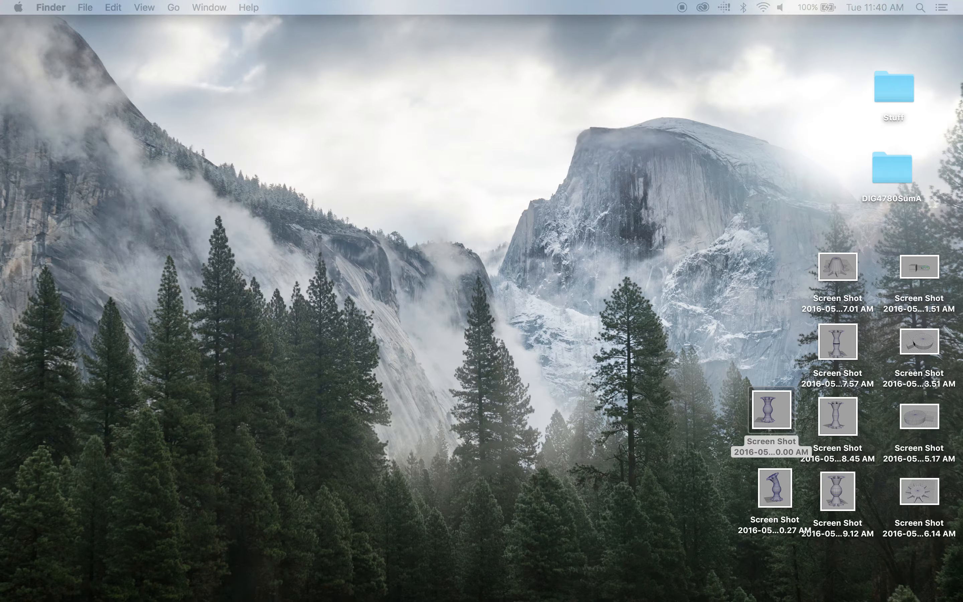
- Search Spotlight for "acro" and open Adobe Acrobat
click(929, 3)
text(ad)
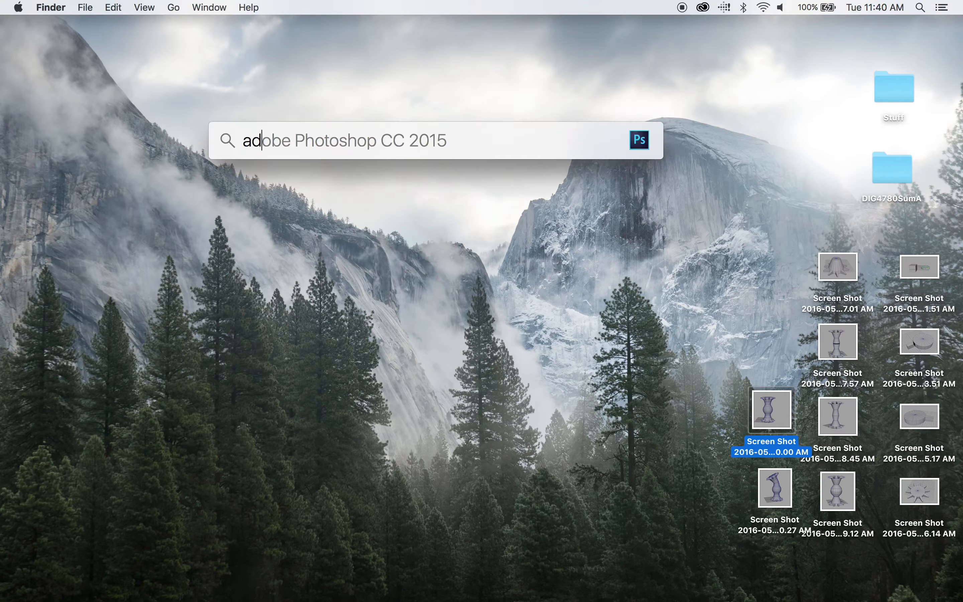
text(b)
key(BackSpace)
key(BackSpace)
text(cro)
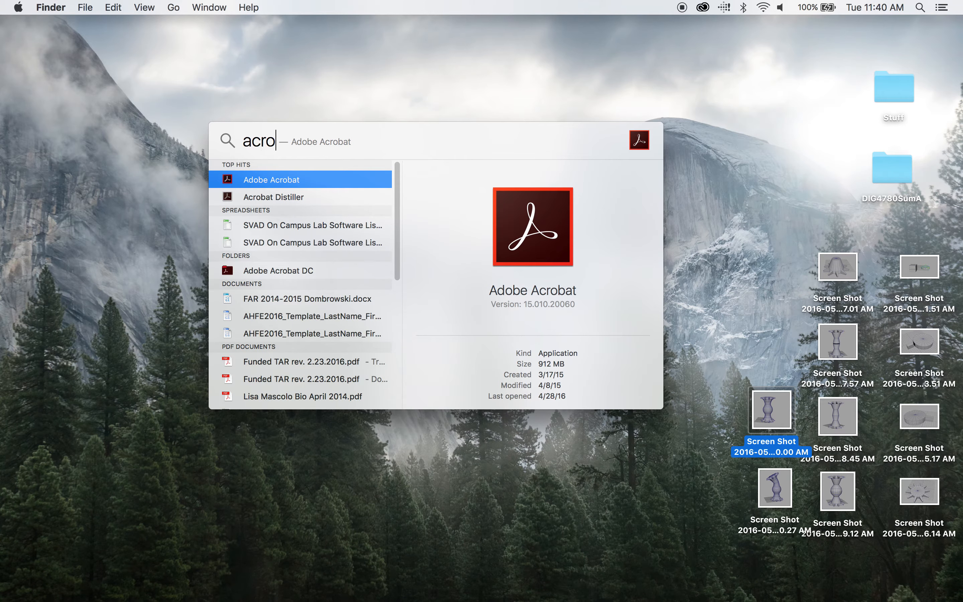
key(Return)
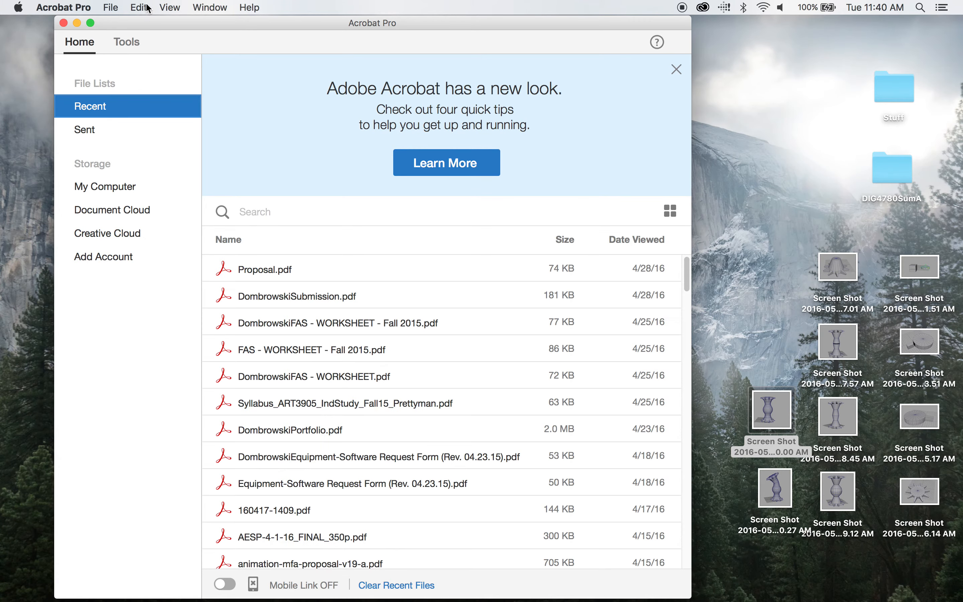
- Combine all the model screenshots from the desktop into a single PDF
click(119, 6)
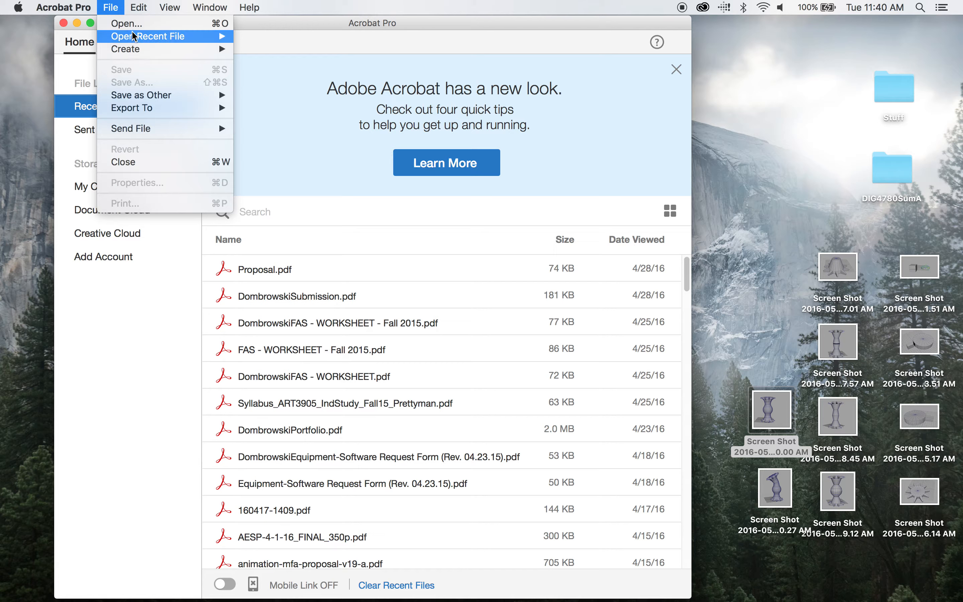
mouse_move(132, 48)
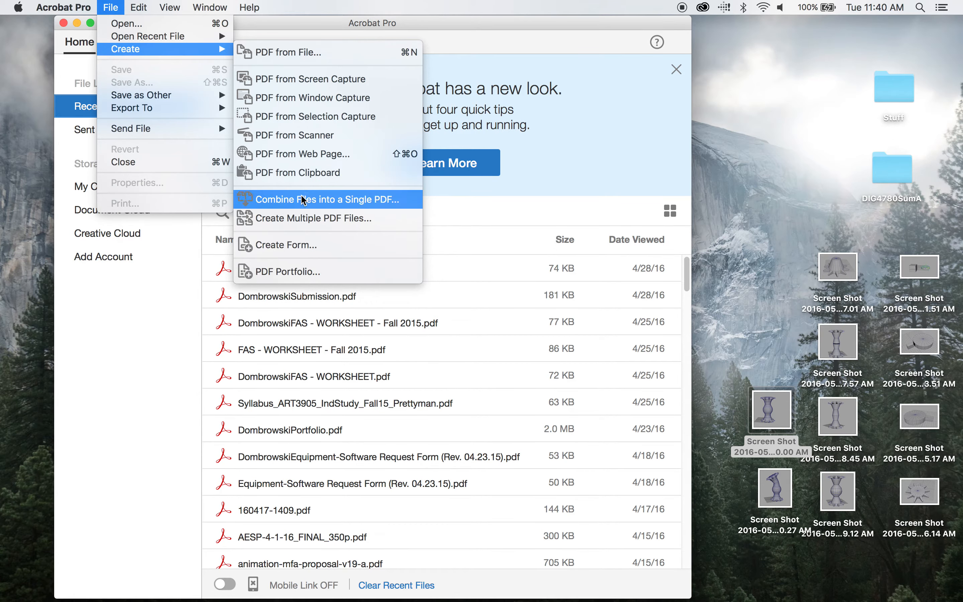
click(302, 198)
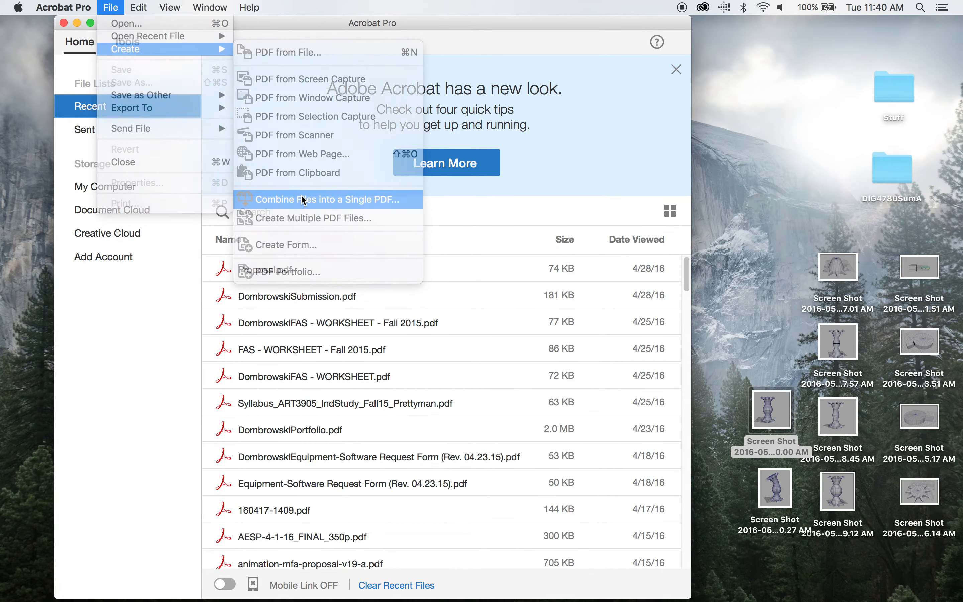
drag(733, 229, 957, 538)
drag(926, 502, 355, 388)
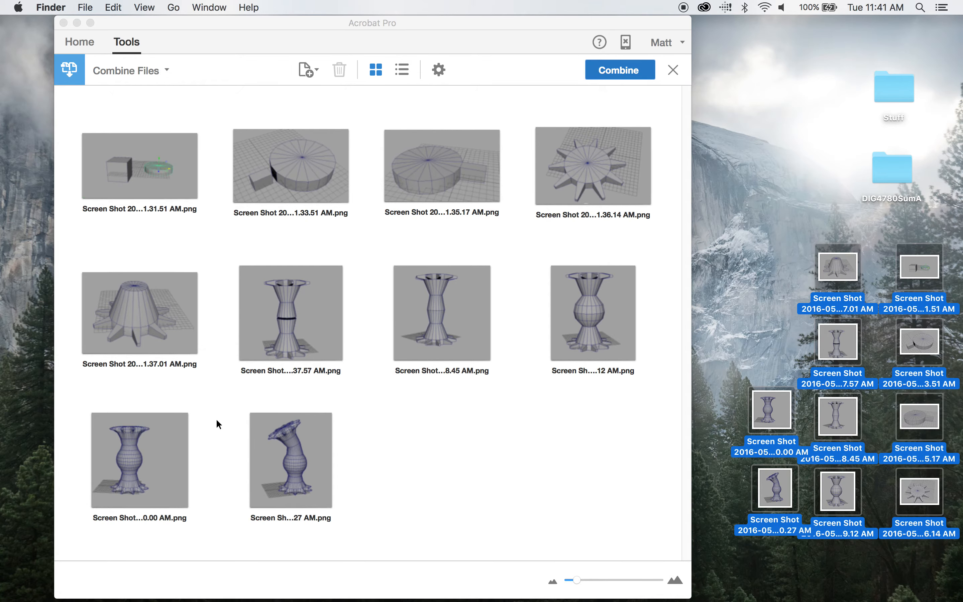
click(620, 69)
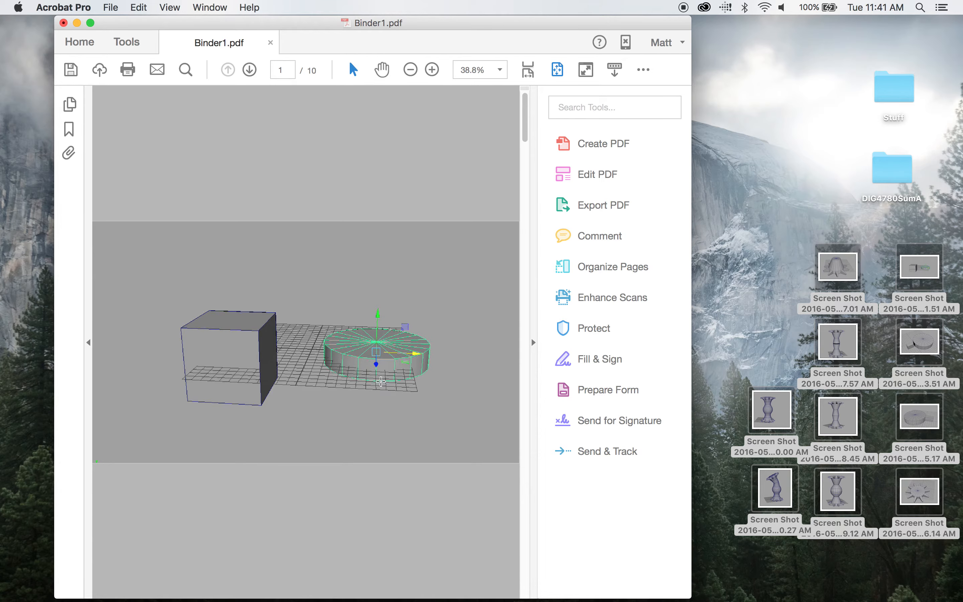
- Review the combined PDF's pages and save it to the Desktop, named with the author's last and first name followed by A1
scroll(387, 386, down, 15)
scroll(178, 315, down, 5)
scroll(177, 316, up, 20)
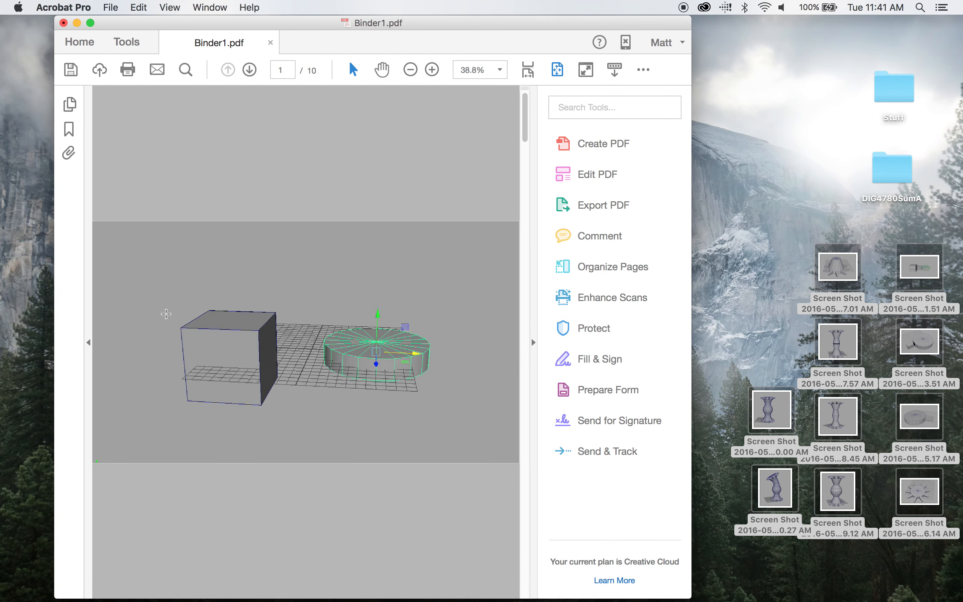
click(114, 11)
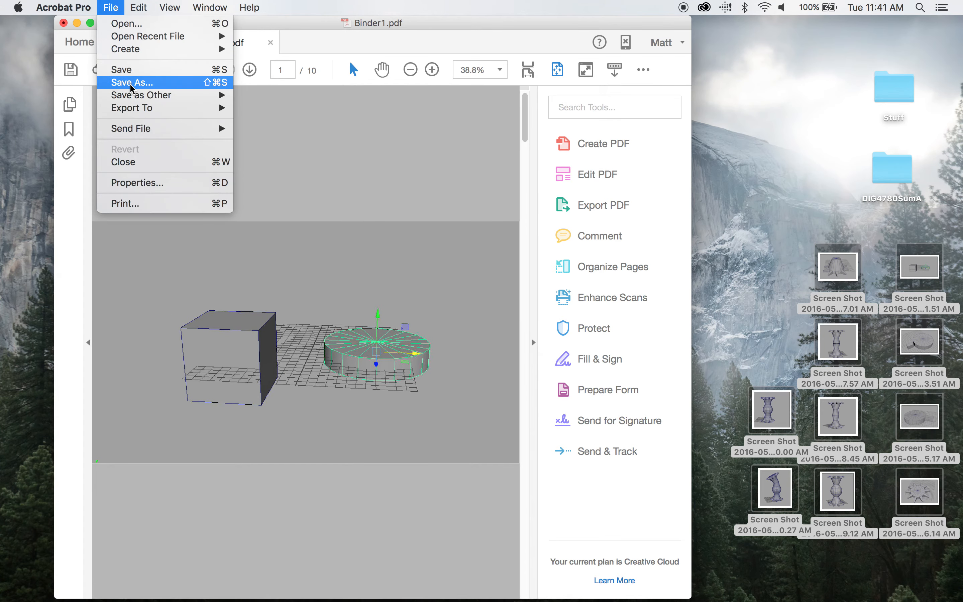
click(127, 73)
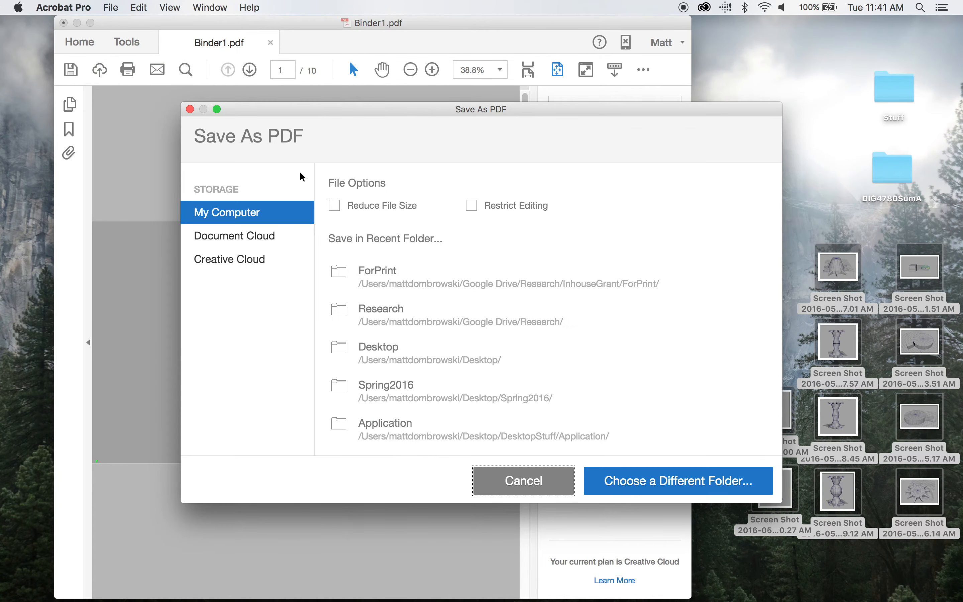
click(400, 360)
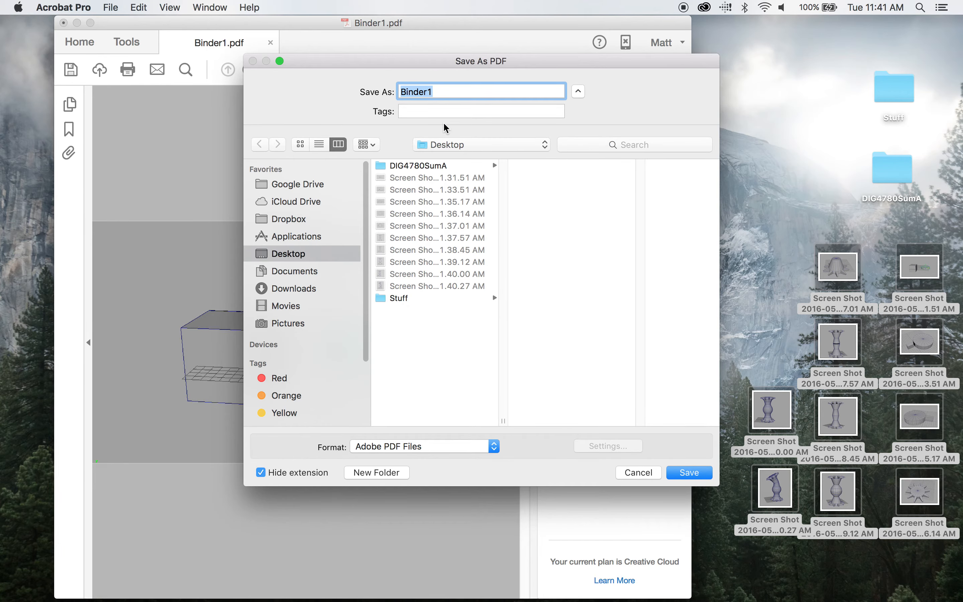
text(DombrowskiM)
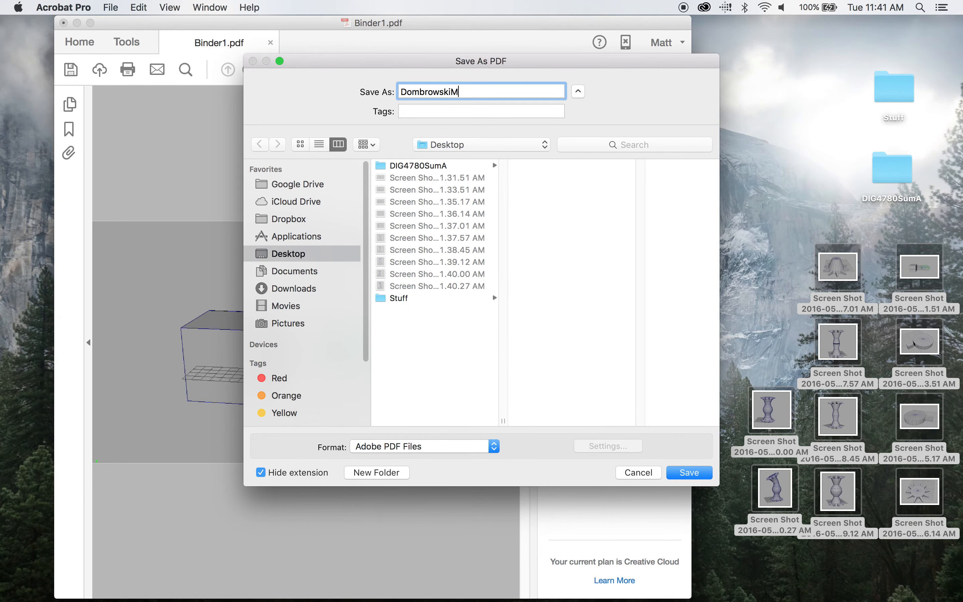
text(attA1)
click(686, 473)
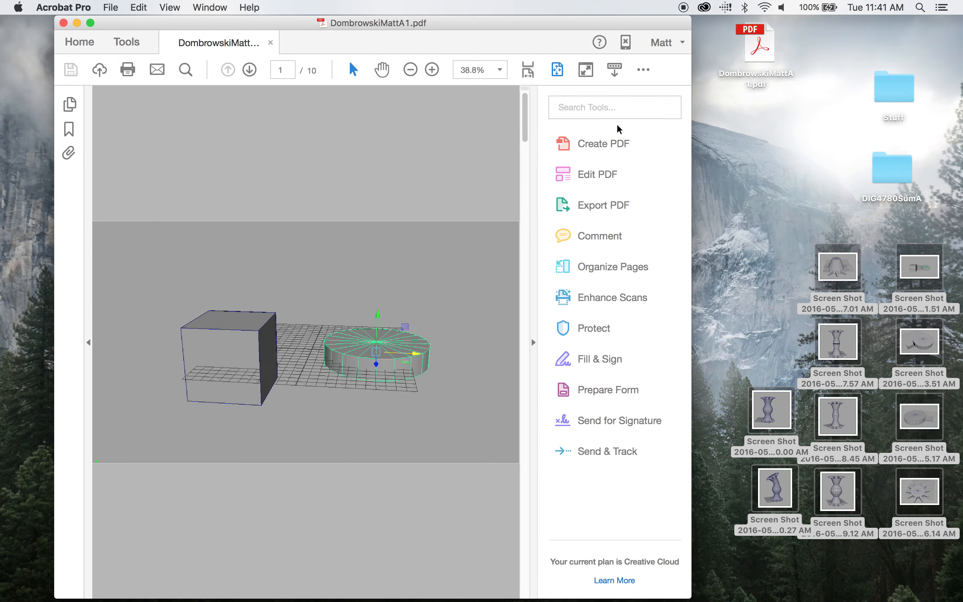
- Close the combined PDF in Acrobat and move its file to an open area of the desktop away from the screenshots
click(63, 23)
drag(756, 44, 352, 206)
mouse_move(374, 228)
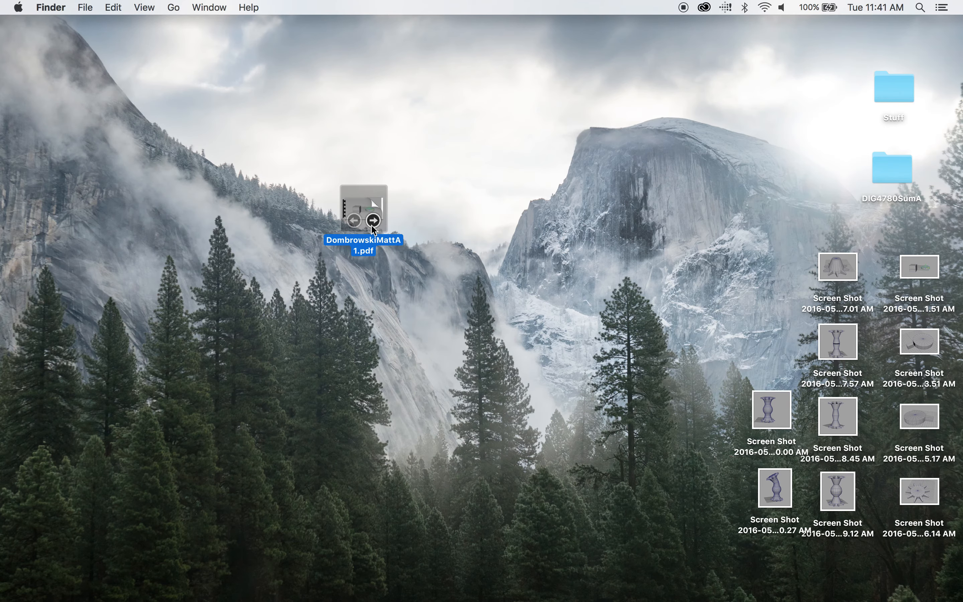
- Preview the saved PDF briefly and check its size on disk in the file information
key(space)
key(space)
key(super+i)
drag(106, 130, 130, 129)
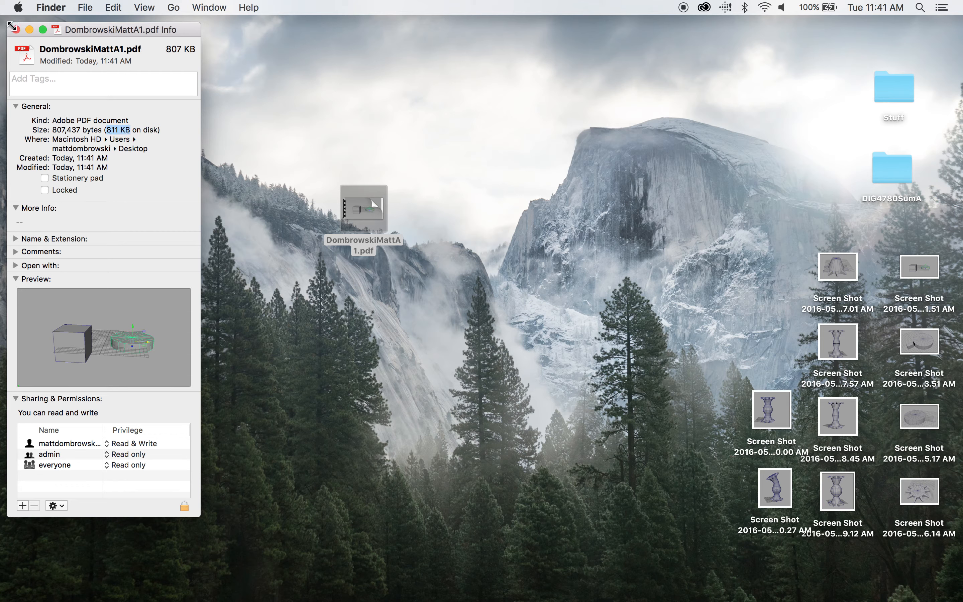
click(16, 29)
- Move the PDF nearer the desktop's centre and preview its pages, checking the model stages from the starting primitives to the bent column
drag(373, 214, 438, 279)
key(space)
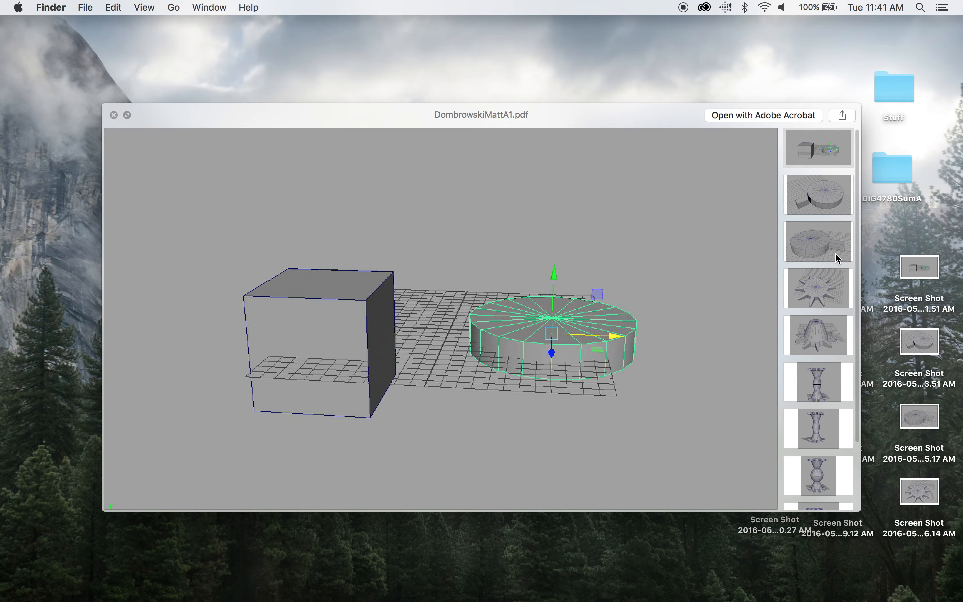
click(808, 203)
click(814, 238)
click(816, 198)
click(817, 249)
click(817, 296)
click(819, 352)
click(819, 381)
click(814, 436)
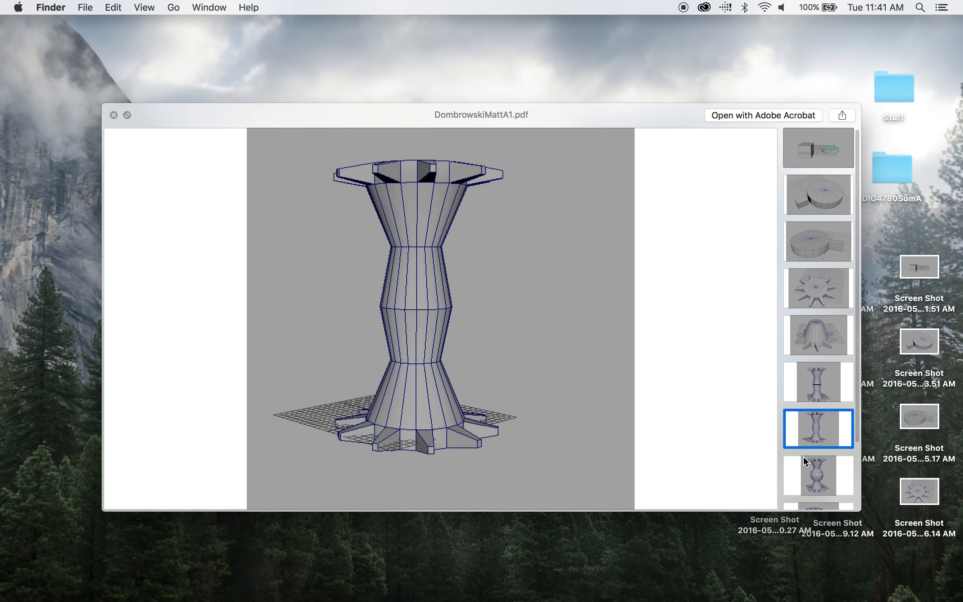
click(810, 466)
click(819, 277)
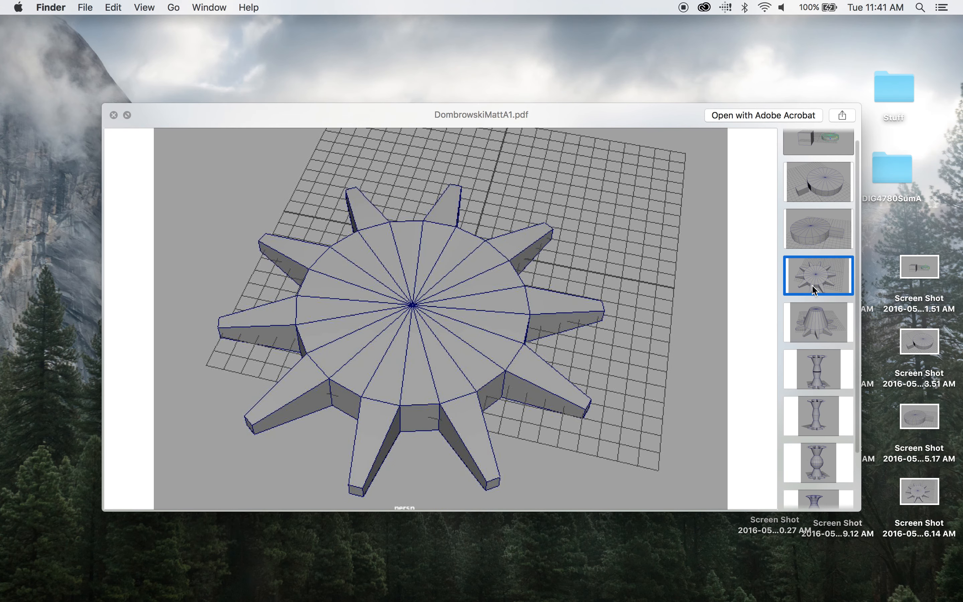
scroll(812, 285, down, 2)
click(823, 397)
click(814, 452)
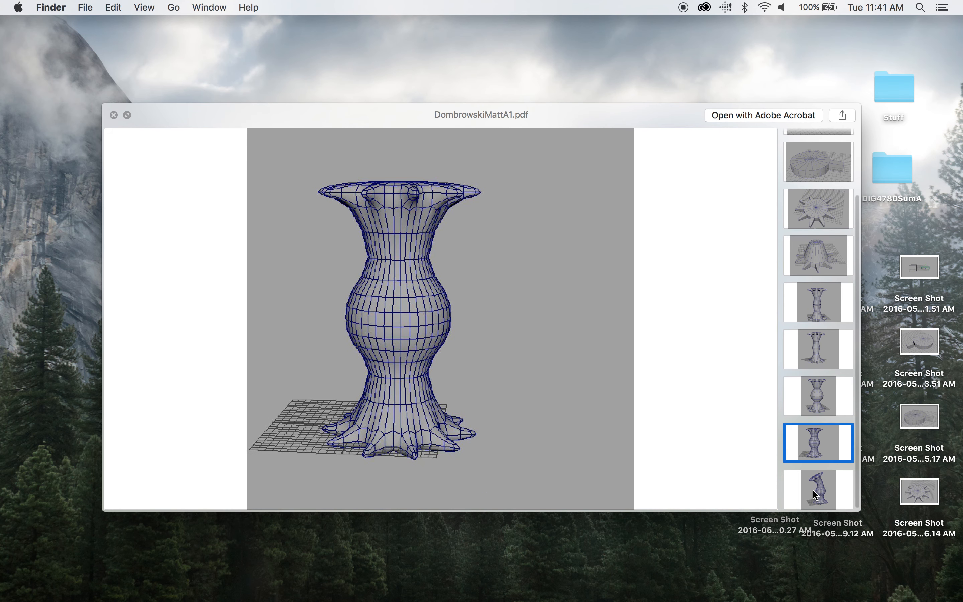
click(816, 490)
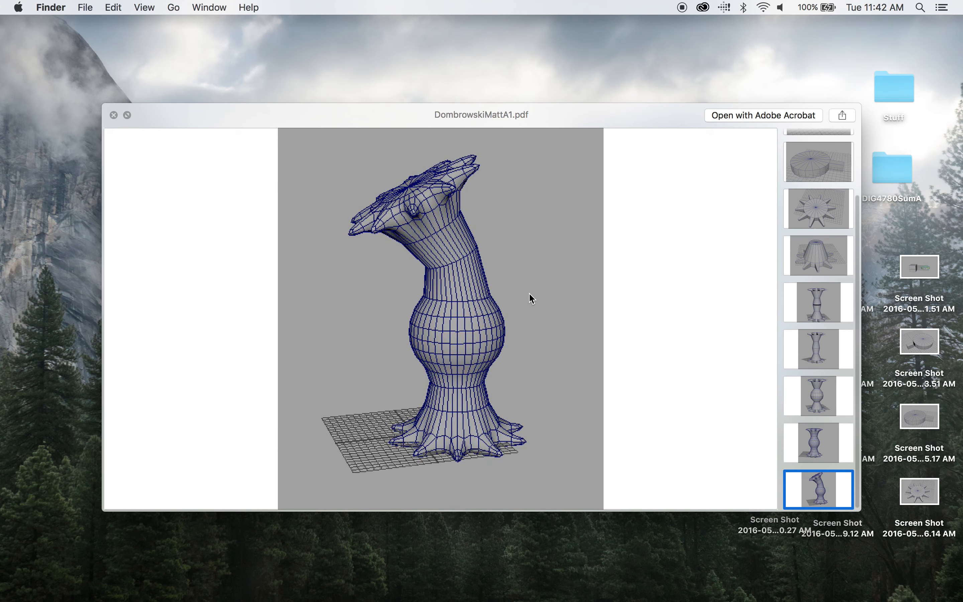
scroll(793, 231, up, 2)
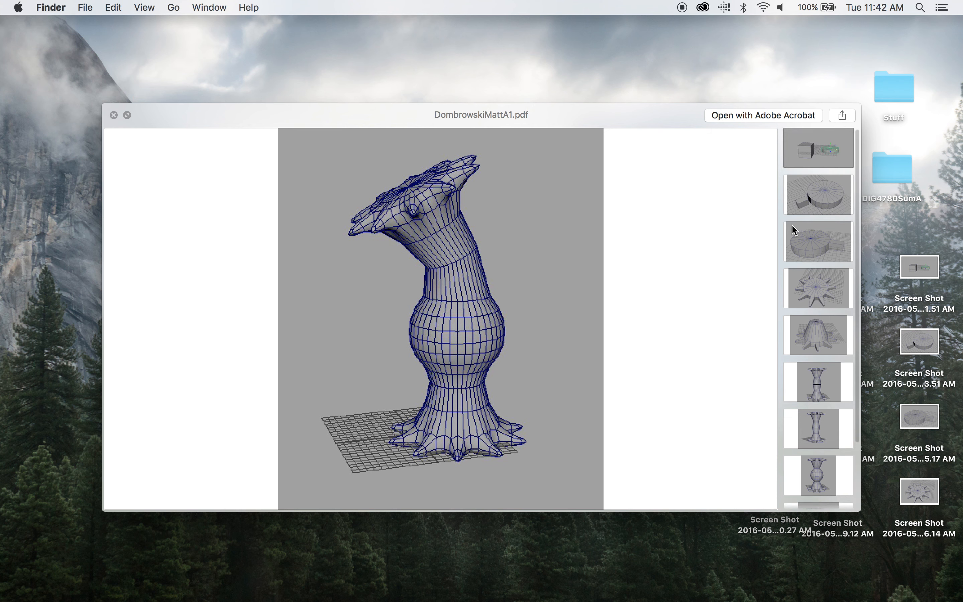
click(814, 150)
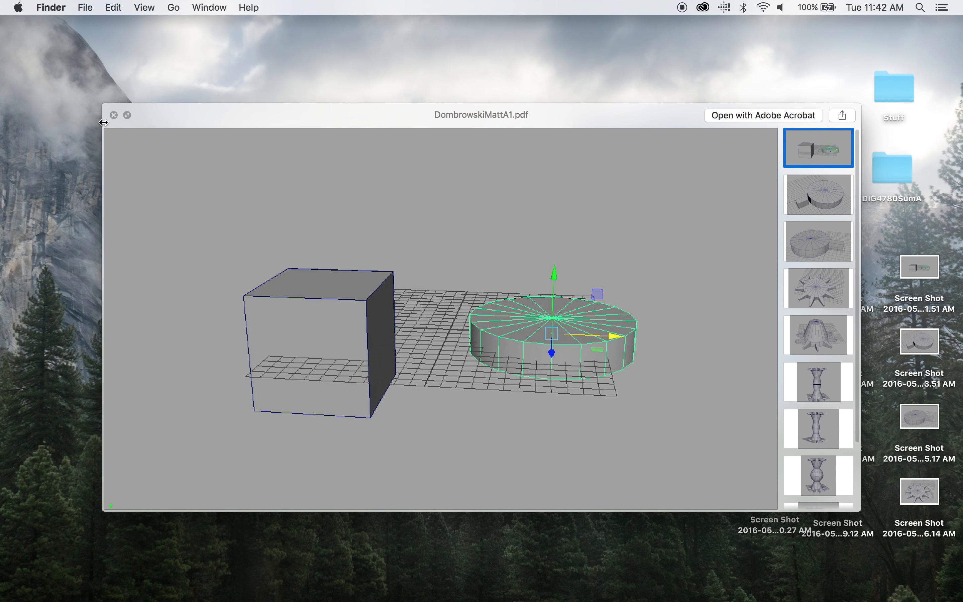
click(113, 115)
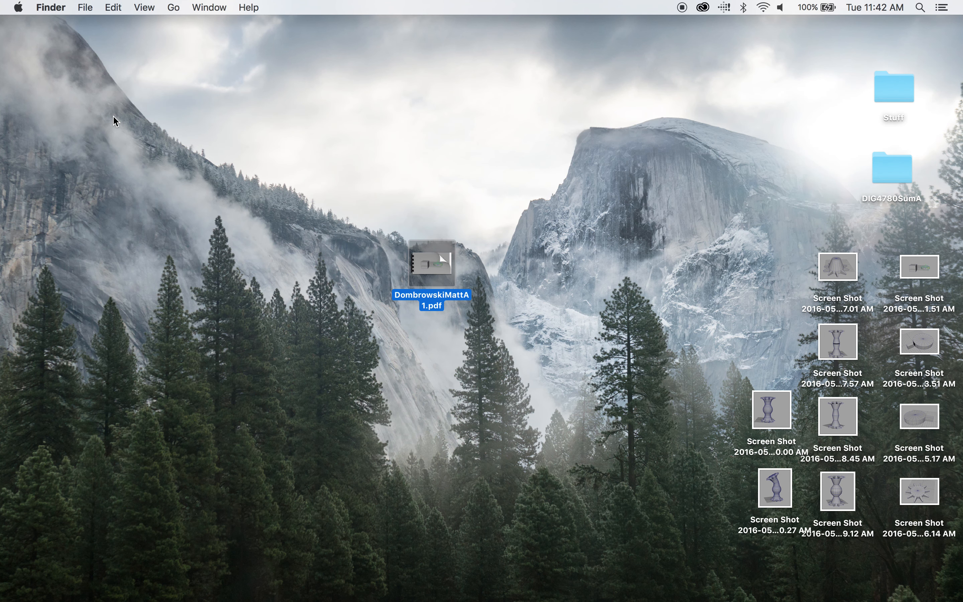
- Preview the desktop screenshot of the final bent column
click(764, 478)
key(space)
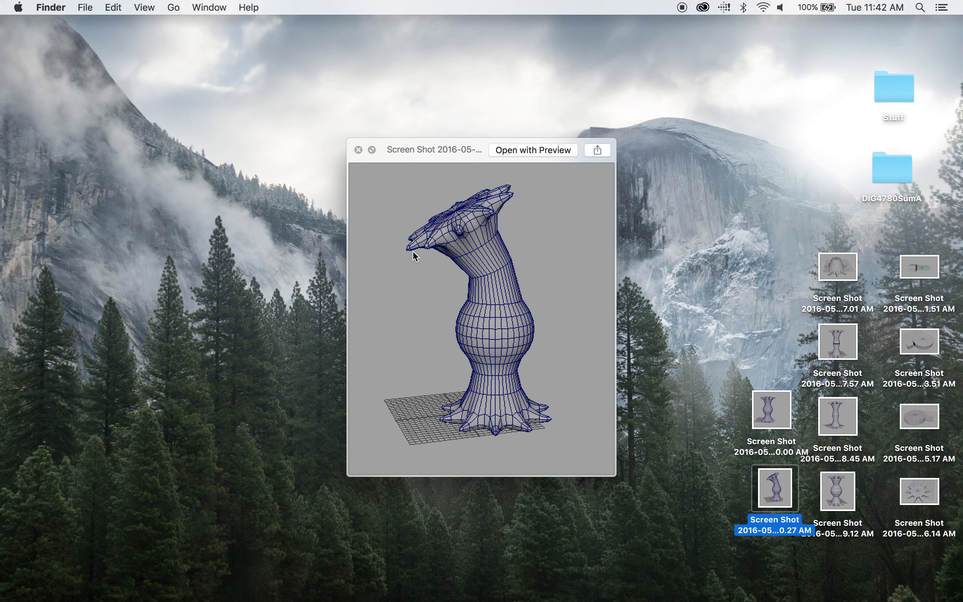
key(space)
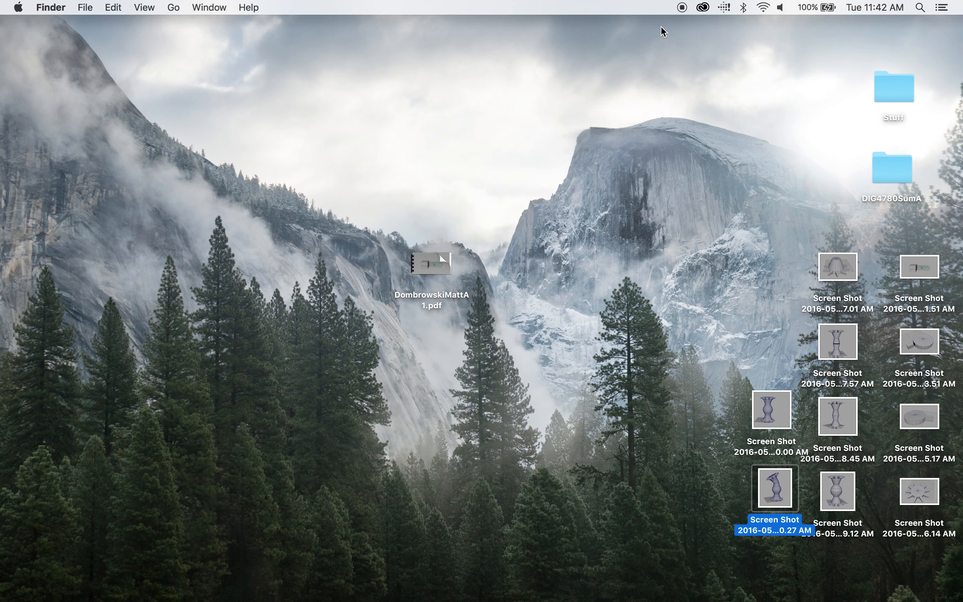